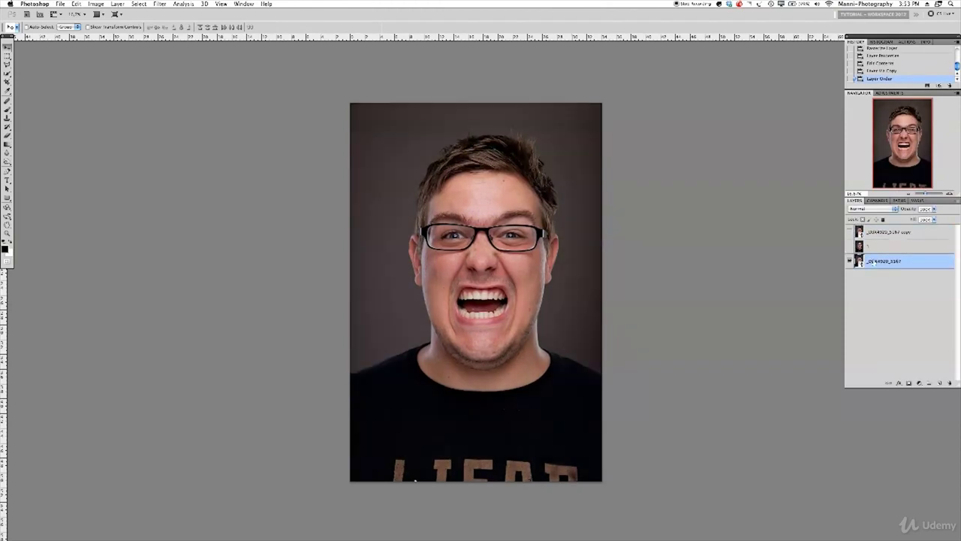
Rasterize the raw photo copy and reveal layer 2 by painting its mask over the eyes, hair and neck, ending at 50% brush opacity.
right_click(879, 231)
left_click(864, 279)
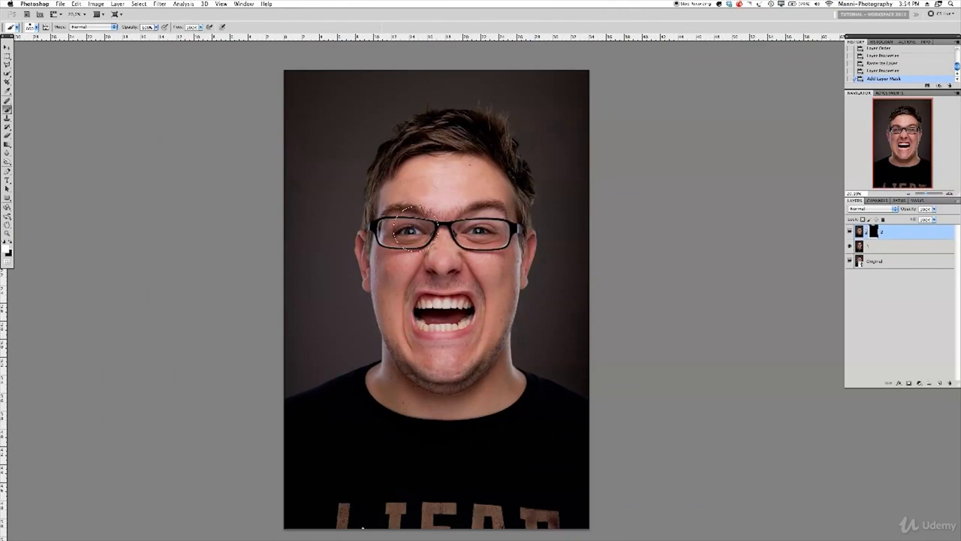
mouse_move(409, 226)
left_mouse_down()
mouse_move(488, 238)
mouse_move(510, 230)
left_mouse_up()
key("Tab")
key("Tab")
left_click_drag(403, 146, 466, 121)
mouse_move(388, 373)
left_mouse_down()
mouse_move(398, 373)
mouse_move(375, 374)
left_mouse_up()
key("5")
key("x")
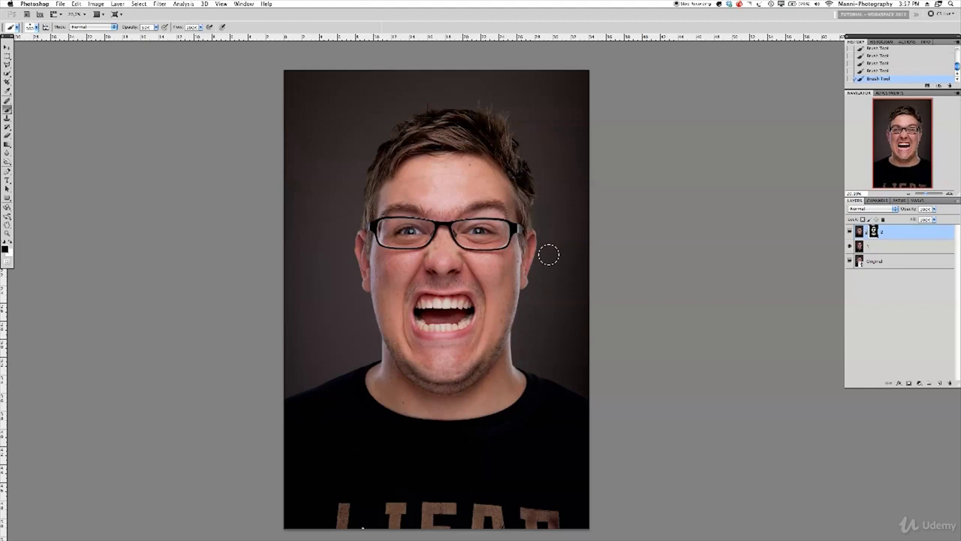
Group layers 1 and 2 above the original and name the group.
key("super+g")
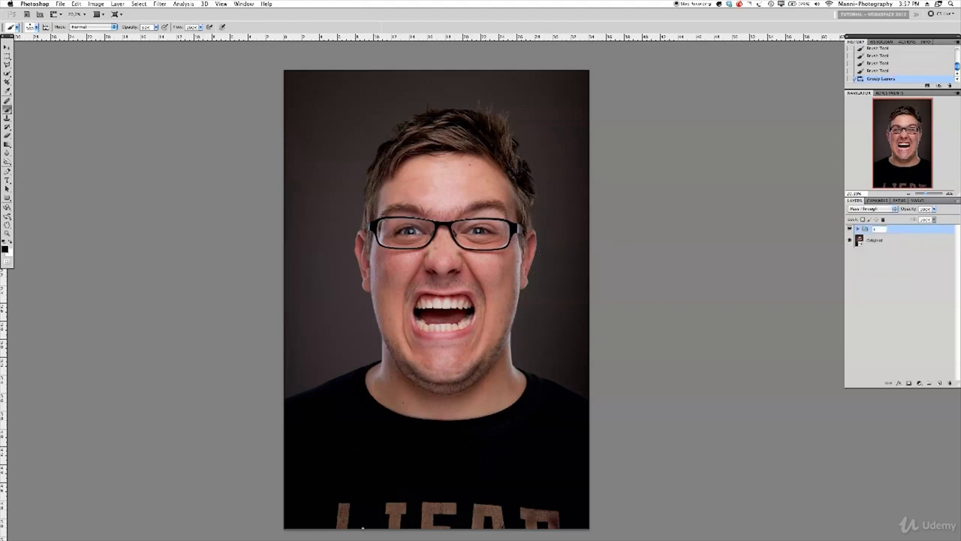
key("Return")
Stamp the visible layers into a High Pass sharpening layer and set its blend mode to Soft Light.
key("super+alt+shift+e")
left_click(159, 4)
key("Escape")
key("super+alt+f")
left_click_drag(389, 286, 692, 288)
left_click_drag(635, 403, 656, 403)
key("Return")
left_click(871, 209)
left_click(871, 300)
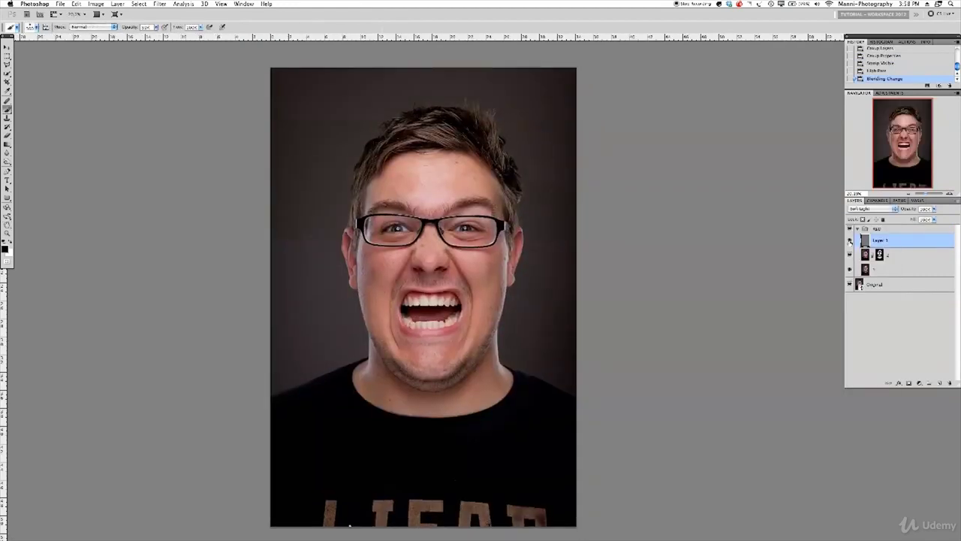
Add a black layer mask that hides the High Pass layer.
key("super+plus")
key("super+plus")
key("b")
key("shift+alt+f")
key("super+0")
left_click(909, 383, "alt")
key("super+plus")
key("super+plus")
key("super+0")
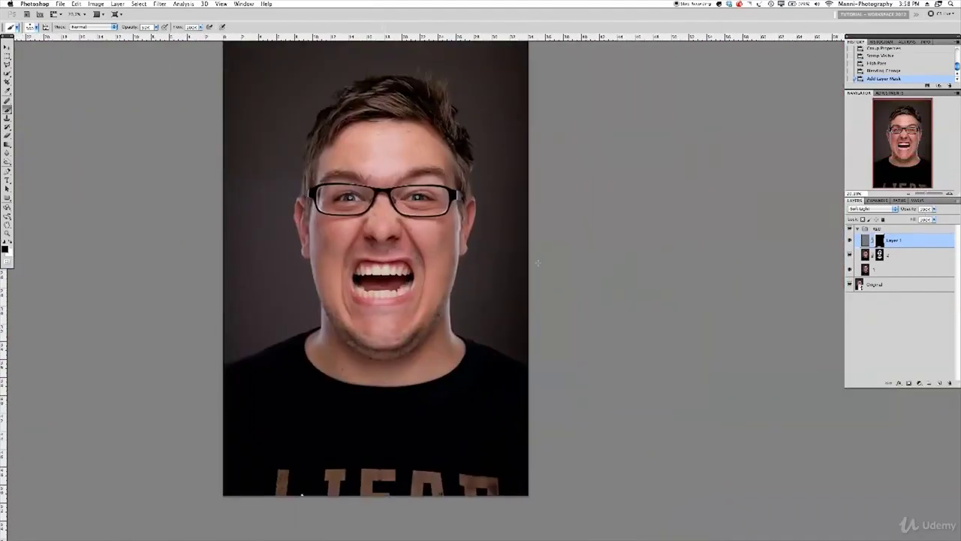
Paint white on the High Pass mask to sharpen the facial features, and set the brush opacity to 24%.
left_click_drag(443, 263, 346, 268)
left_click(369, 174)
left_click(410, 177)
left_click(347, 256)
left_click(350, 265)
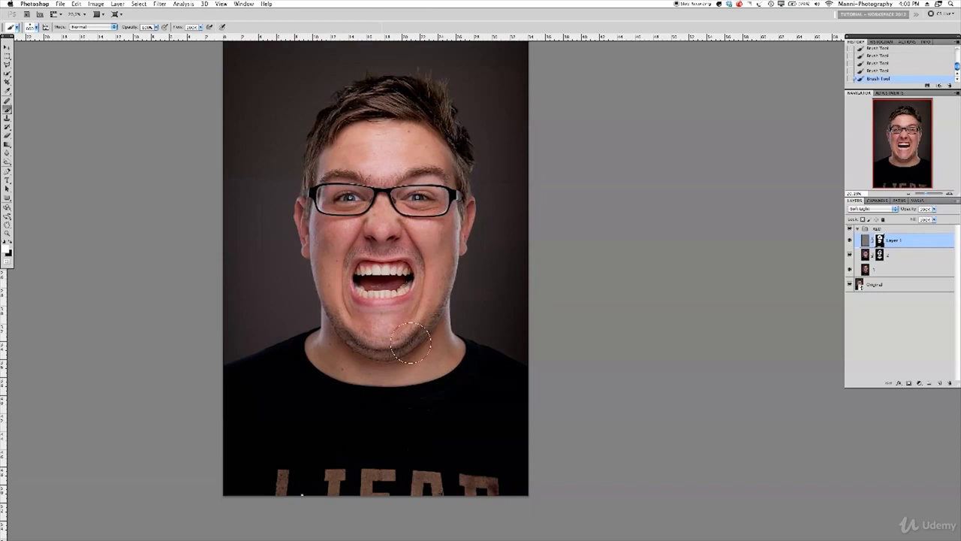
key("2")
key("4")
key("ctrl+j")
scroll(307, 170, "up", 5)
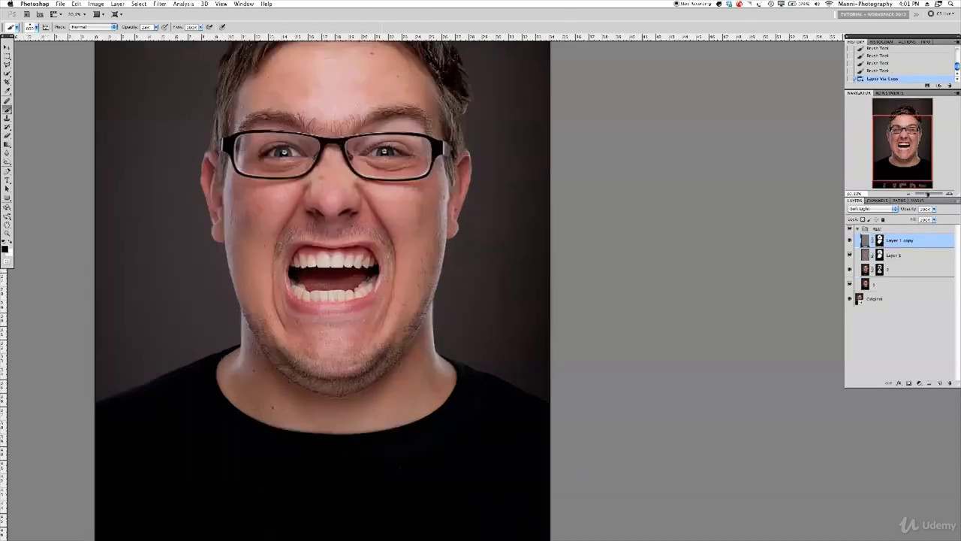
key("BackSpace")
scroll(480, 286, "down", 5)
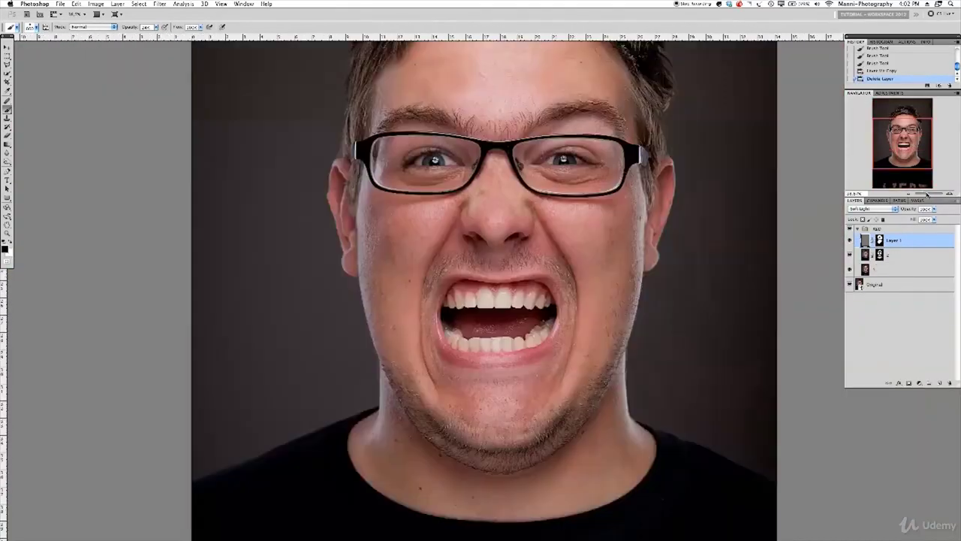
Stamp the visible layers into a new layer, and add an empty layer above it with red as the paint colour.
key("ctrl+alt+shift+e")
scroll(736, 238, "up", 4)
scroll(736, 238, "down", 1)
key("ctrl+shift+alt+n")
left_click(5, 248)
left_click(248, 83)
left_click(311, 67)
Mark the brow, nose, smile line, jaw and face-edge contours with red brush strokes on the empty layer.
mouse_move(349, 279)
left_mouse_down()
mouse_move(316, 353)
mouse_move(334, 409)
left_mouse_up()
left_click_drag(411, 279, 434, 405)
mouse_move(289, 204)
left_mouse_down()
mouse_move(364, 225)
mouse_move(476, 225)
left_mouse_up()
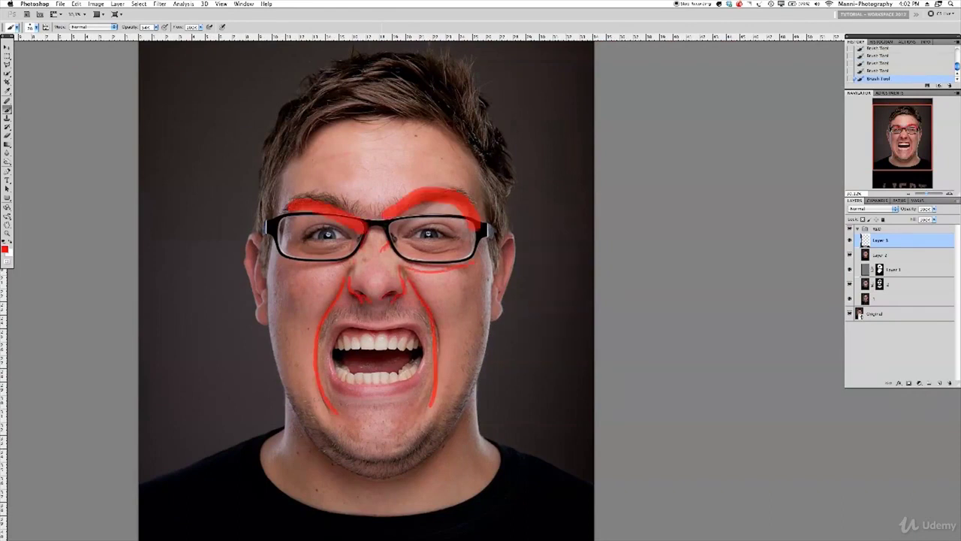
left_click_drag(468, 407, 449, 420)
left_click_drag(270, 248, 289, 406)
left_click_drag(492, 264, 478, 372)
mouse_move(272, 188)
left_mouse_down()
mouse_move(443, 98)
mouse_move(490, 191)
left_mouse_up()
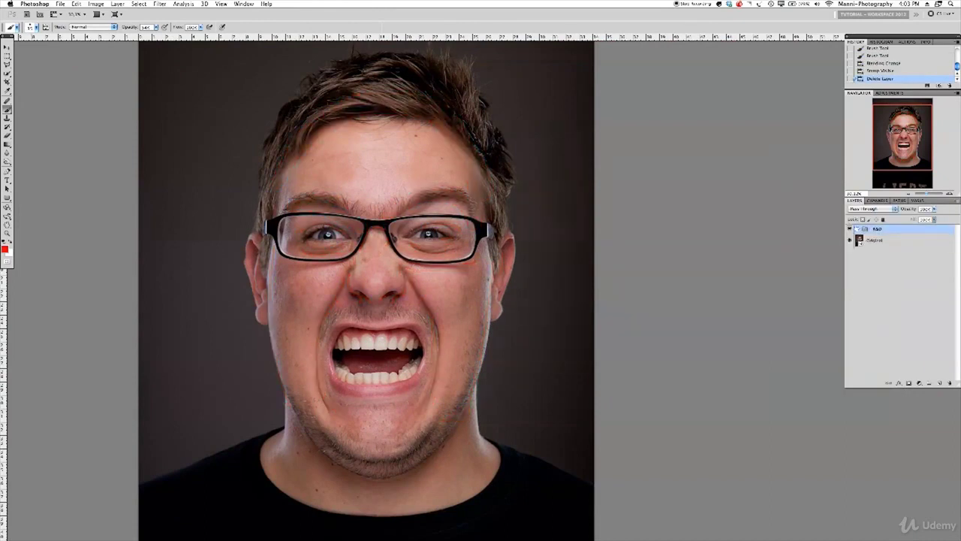
Remove blemishes from the cheeks, jaw and chin on the stamped layer with the Healing Brush.
scroll(451, 300, "up", 5)
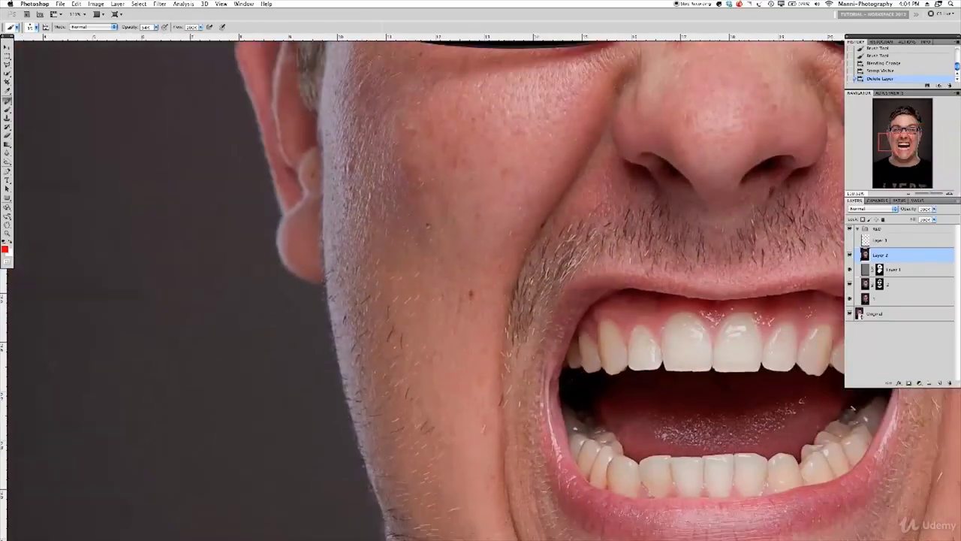
key("j")
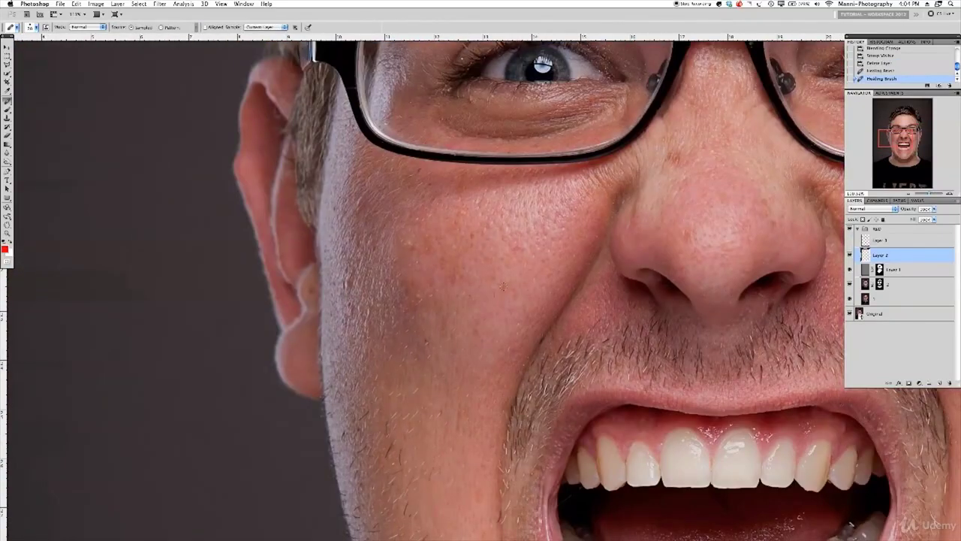
scroll(399, 160, "down", 8)
scroll(591, 315, "down", 10)
scroll(592, 315, "right", 5)
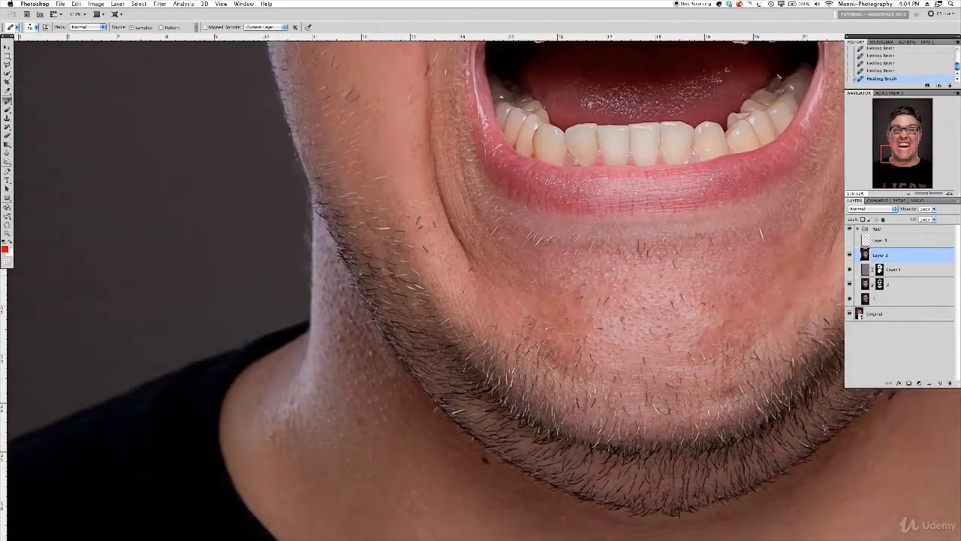
scroll(556, 379, "up", 5)
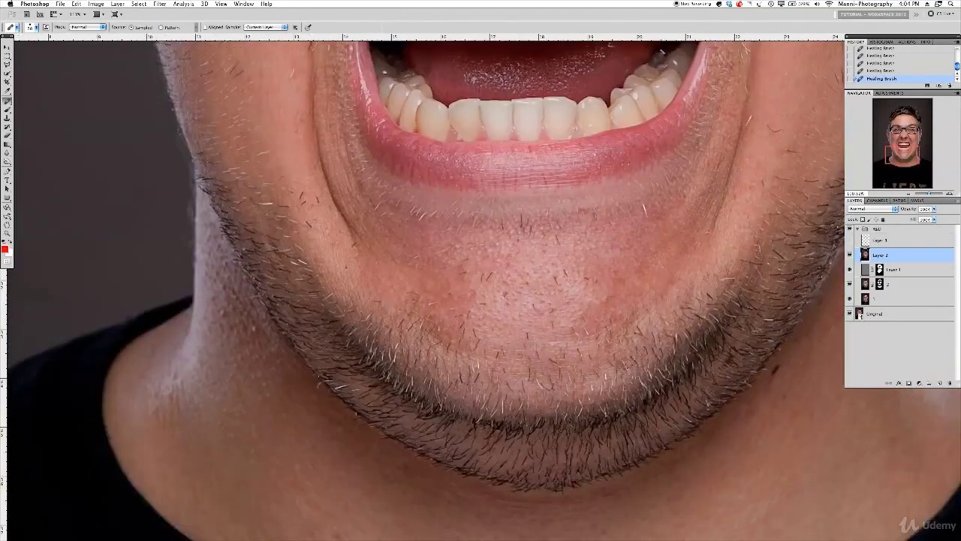
scroll(609, 368, "right", 3)
scroll(692, 165, "up", 6)
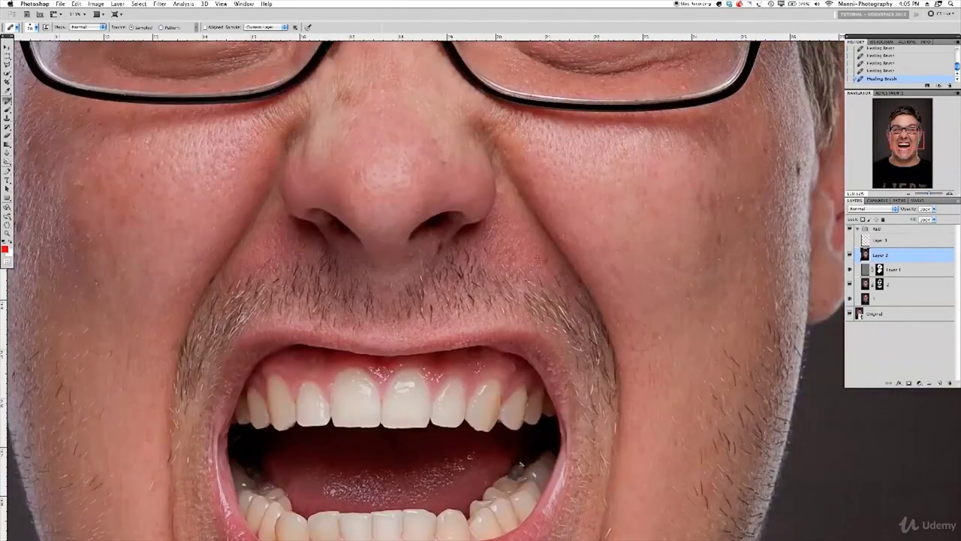
Retouch the skin blemishes around the nose, eyes and forehead with the Healing Brush.
scroll(628, 220, "right", 3)
scroll(396, 211, "up", 5)
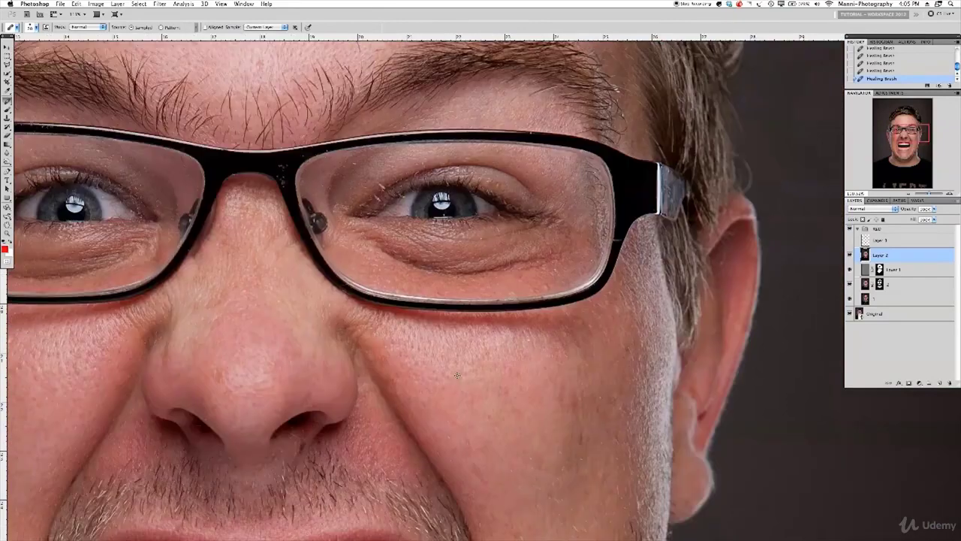
scroll(466, 225, "left", 4)
scroll(481, 285, "up", 4)
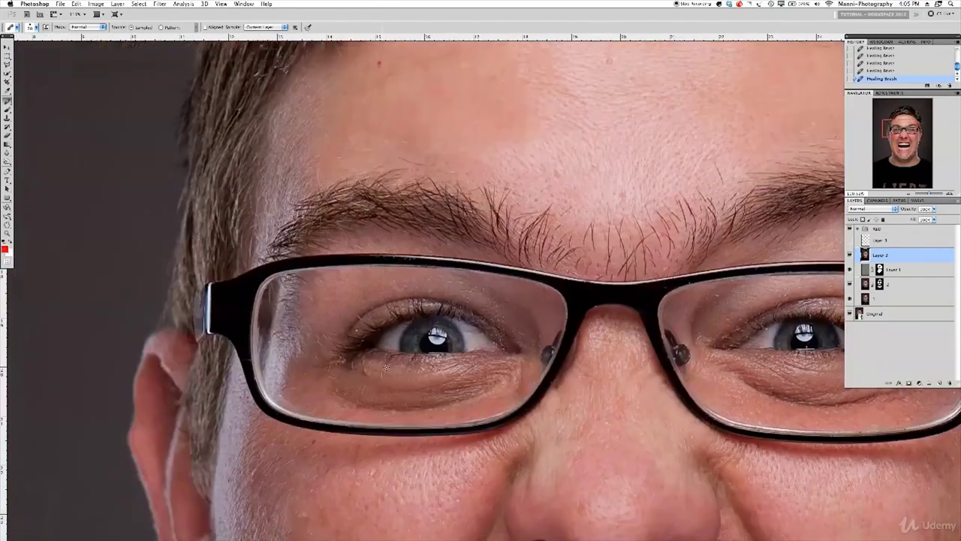
scroll(481, 285, "right", 4)
scroll(422, 233, "down", 3)
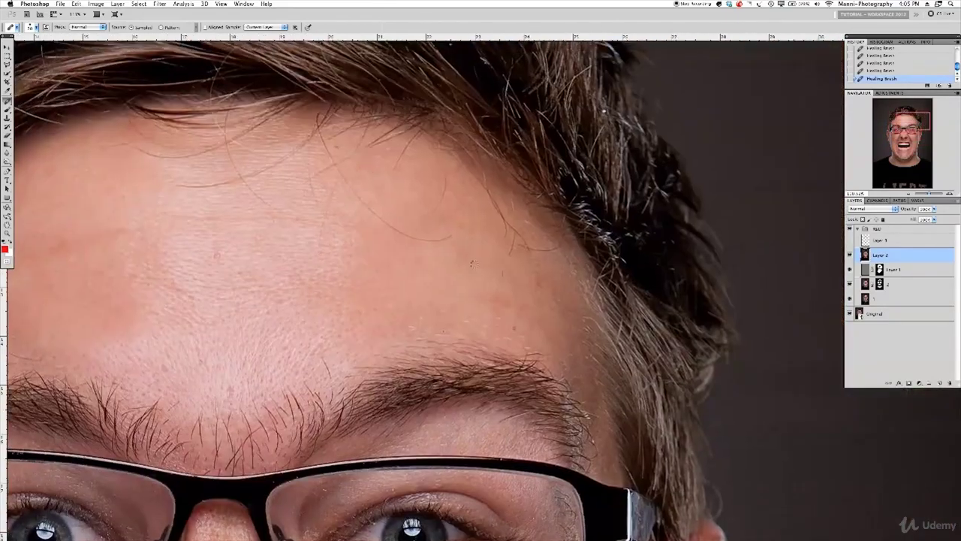
scroll(199, 283, "down", 2)
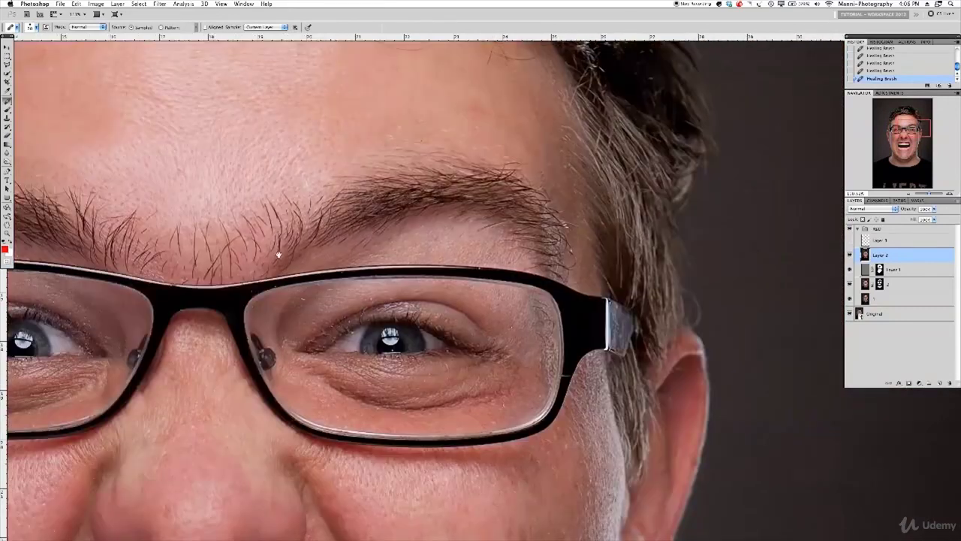
scroll(279, 255, "left", 3)
scroll(279, 255, "down", 2)
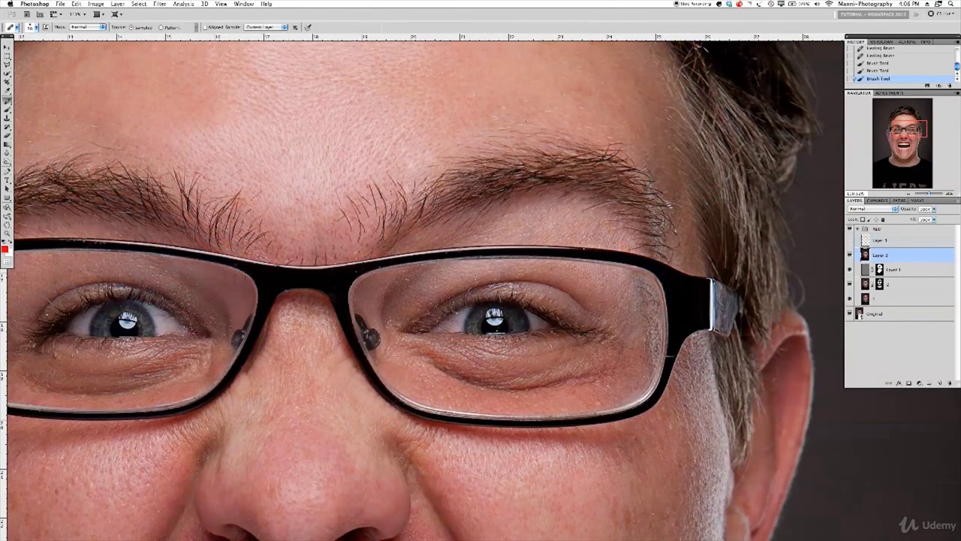
Clean up the stray hairs between the eyebrows with the Clone Stamp and Healing Brush.
left_click(345, 220)
key("s")
left_click(289, 259)
left_click(315, 259)
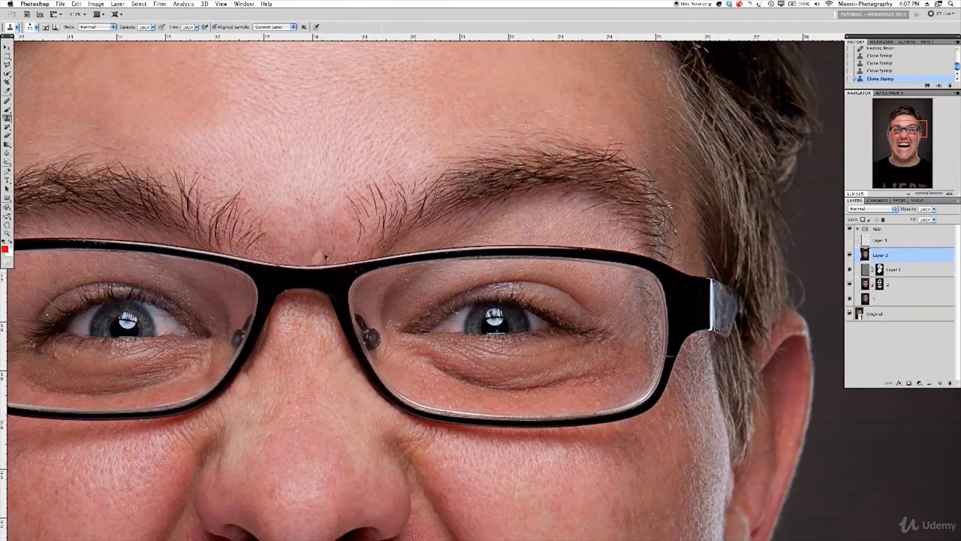
key("j")
left_click(317, 259)
left_click_drag(271, 229, 480, 421)
Heal the remaining skin flaws around the mouth and beard.
scroll(284, 223, "down", 10)
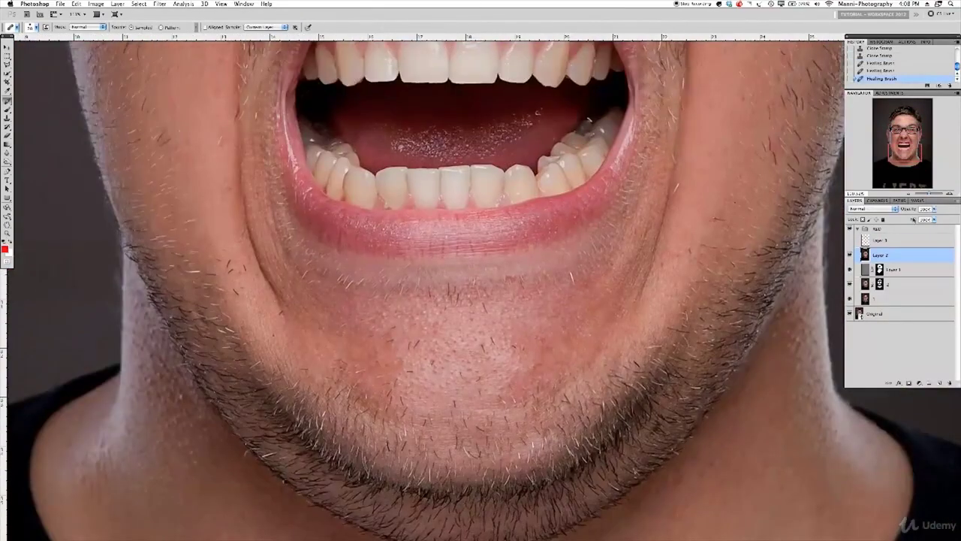
key("super+0")
key("super+minus")
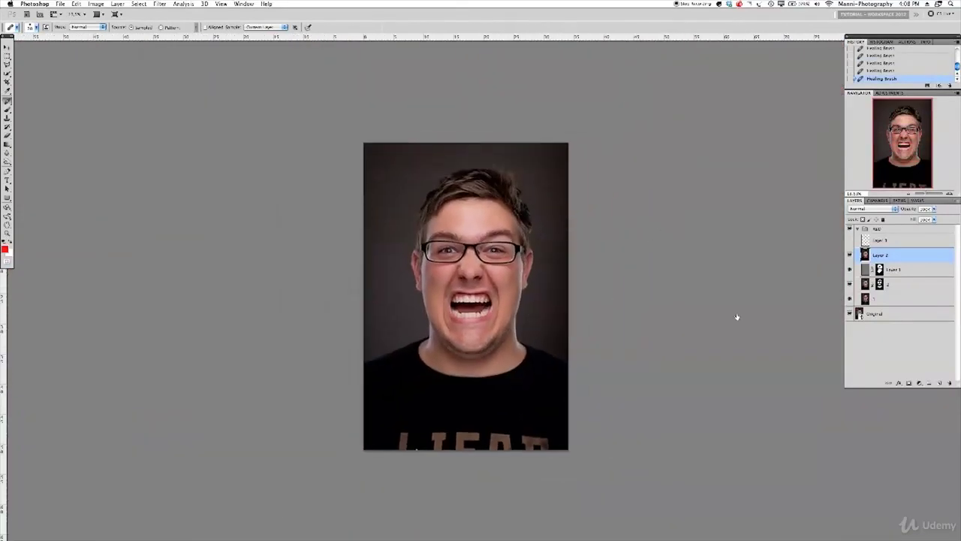
Make a feathered elliptical selection around the head and upper chest.
key("Delete")
key("m")
key("shift+m")
left_click_drag(396, 158, 554, 418)
key("shift+F6")
key("Return")
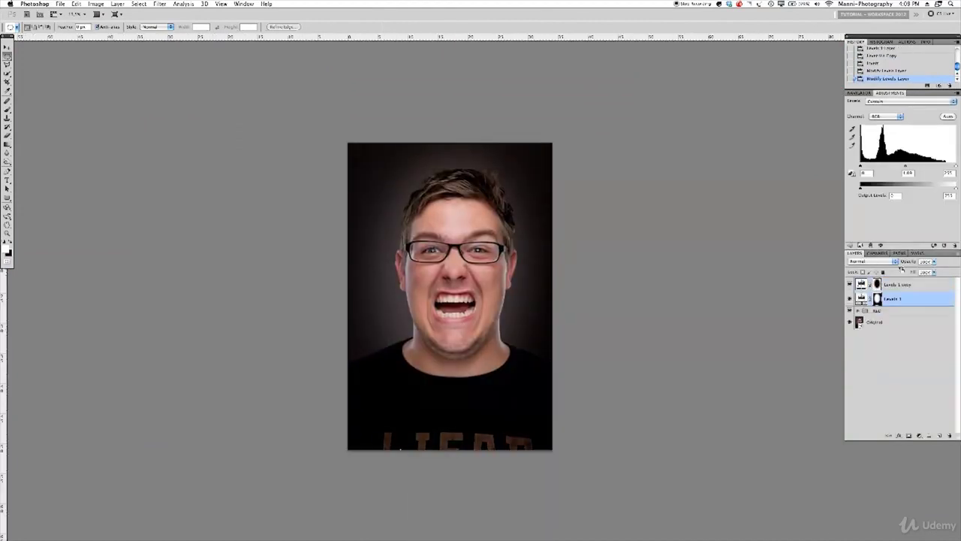
Place the Levels 1 copy layer beneath Levels 1 and clear the selection loaded from the mask.
left_click(877, 298, "ctrl")
key("ctrl+d")
key("ctrl+bracketleft")
key("ctrl+a")
left_click(876, 298, "ctrl")
key("ctrl+d")
Group the two Levels layers and name the group Light.
key("ctrl+g")
double_click(878, 281)
type("Light")
key("Return")
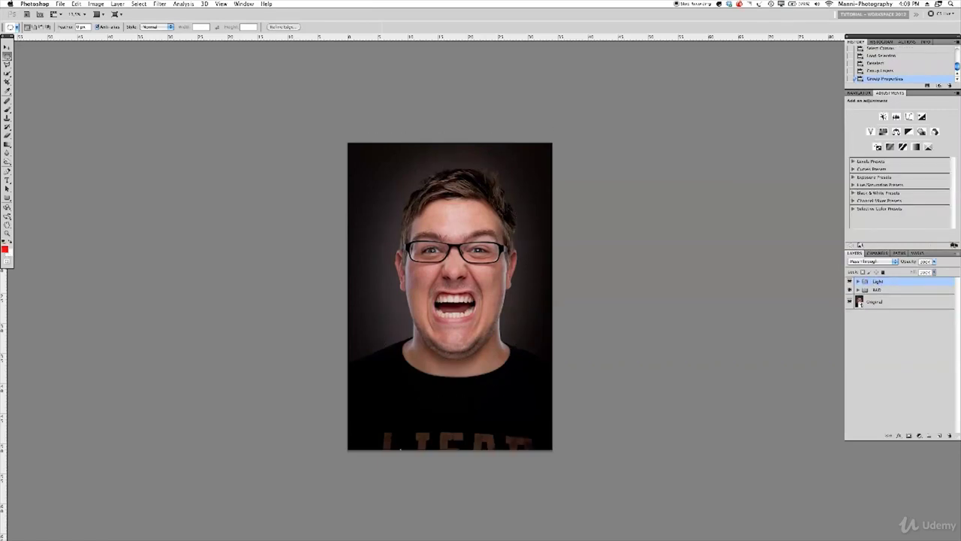
Apply Add Noise to the mask of the Levels 1 copy layer inside the Light group.
left_click(858, 282)
left_click(905, 307)
left_click(159, 4)
left_click(255, 98)
left_click(747, 228)
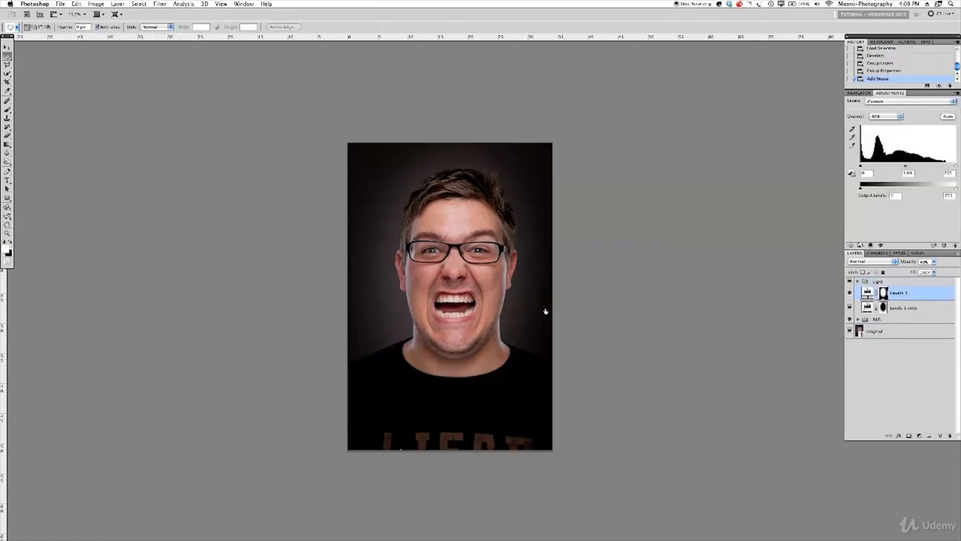
Apply Add Noise to the mask of the Levels 1 layer and rename the lighting group.
left_click(159, 4)
left_click(165, 98)
left_click(256, 98)
left_click(747, 228)
left_click(877, 281)
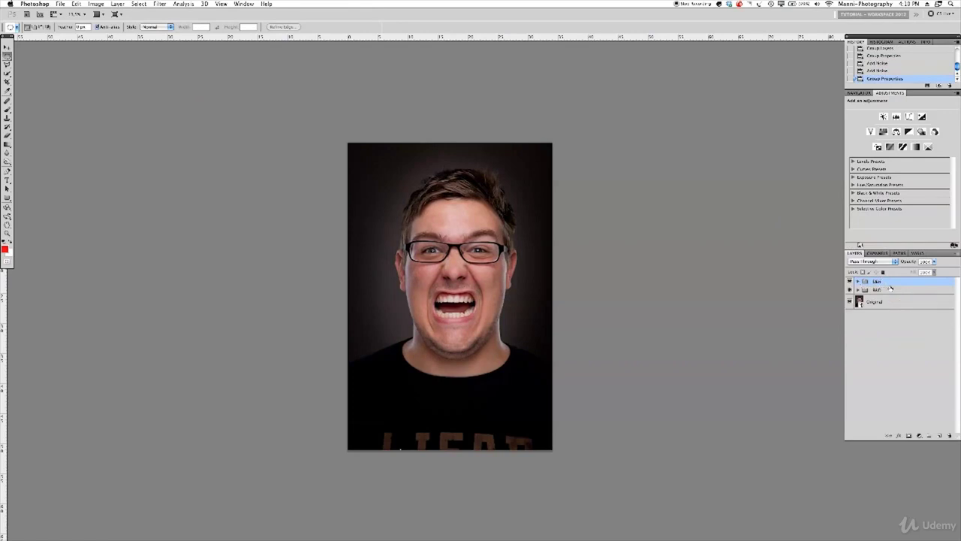
Add a Selective Color layer with the Neutrals black at -27% and invert its mask to black.
left_click(928, 147)
key("ctrl+a")
key("ctrl+i")
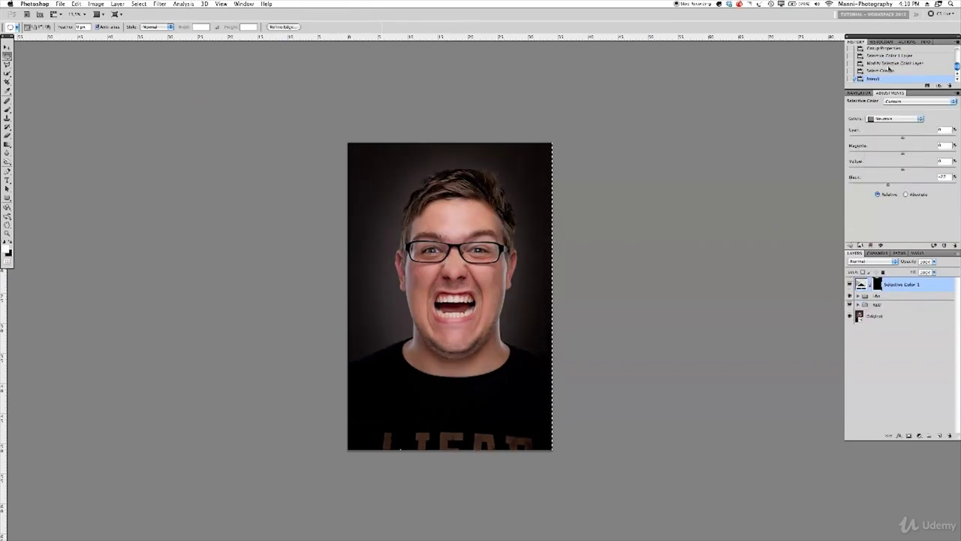
Paint both irises white on the Selective Color mask so the adjustment brightens only the eyes.
key("ctrl+alt+0")
scroll(428, 285, "up", 10)
key("b")
left_click_drag(309, 329, 338, 332)
left_click_drag(631, 331, 680, 331)
key("ctrl+a")
key("ctrl+d")
key("ctrl+0")
Duplicate the Selective Color layer and tint the irises blue on the lower one by raising cyan and reducing yellow in the Neutrals.
key("ctrl+j")
left_click(861, 246)
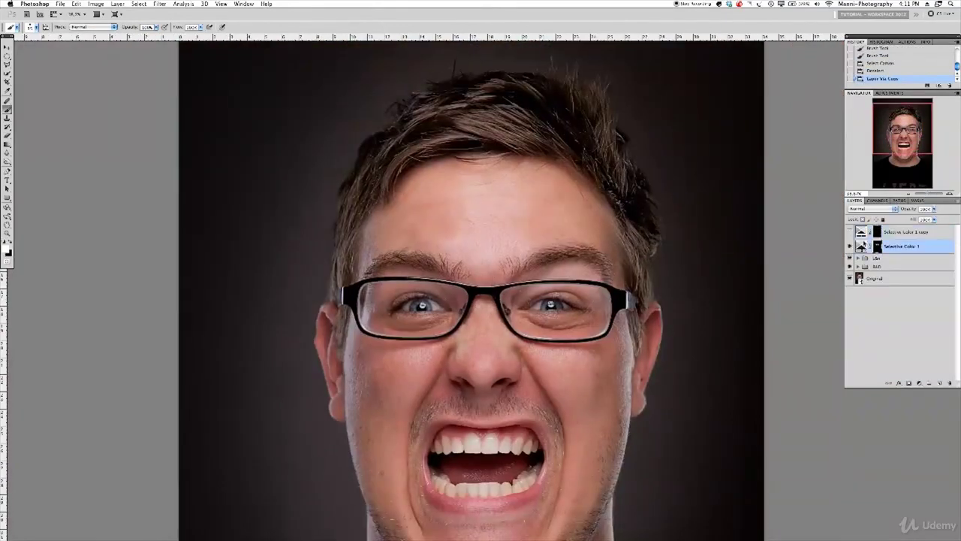
key("ctrl+plus")
key("ctrl+plus")
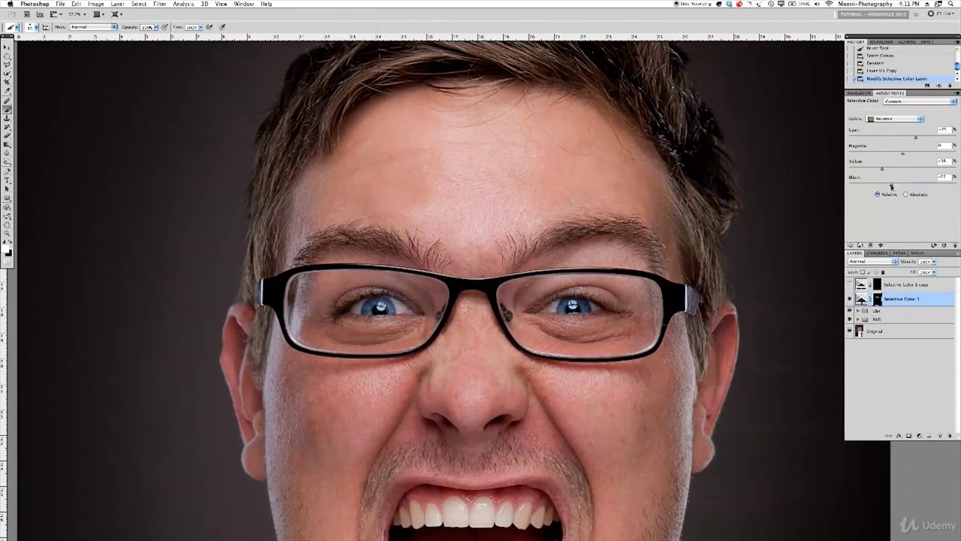
left_click_drag(891, 187, 896, 187)
left_click(860, 246)
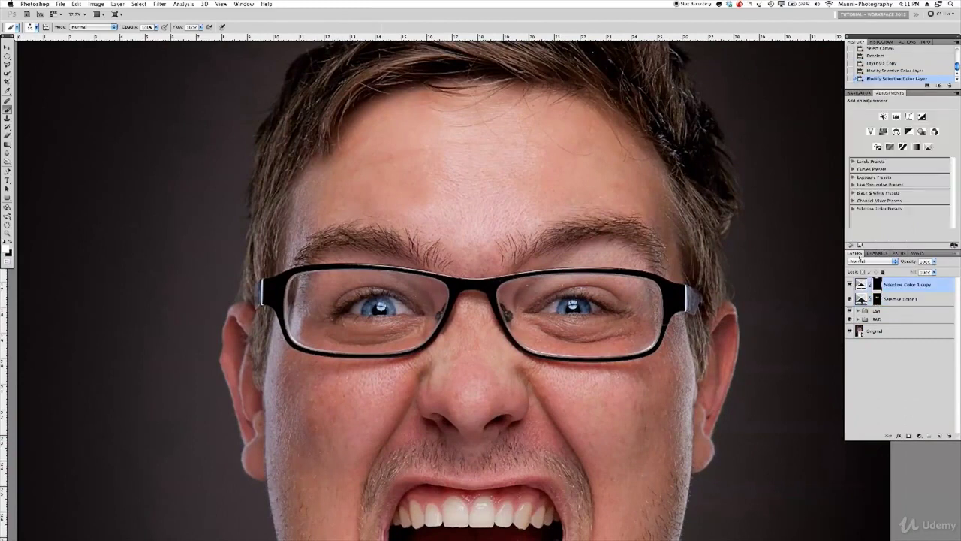
Group and name the Selective Color layers, and lower the opacity of the adjustments inside the group.
key("ctrl+g")
key("ctrl+0")
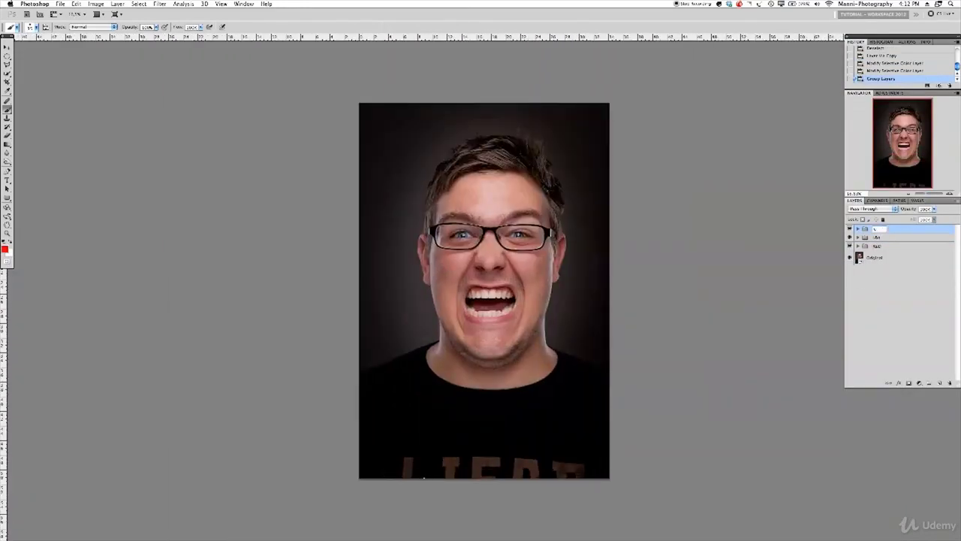
left_click(858, 228)
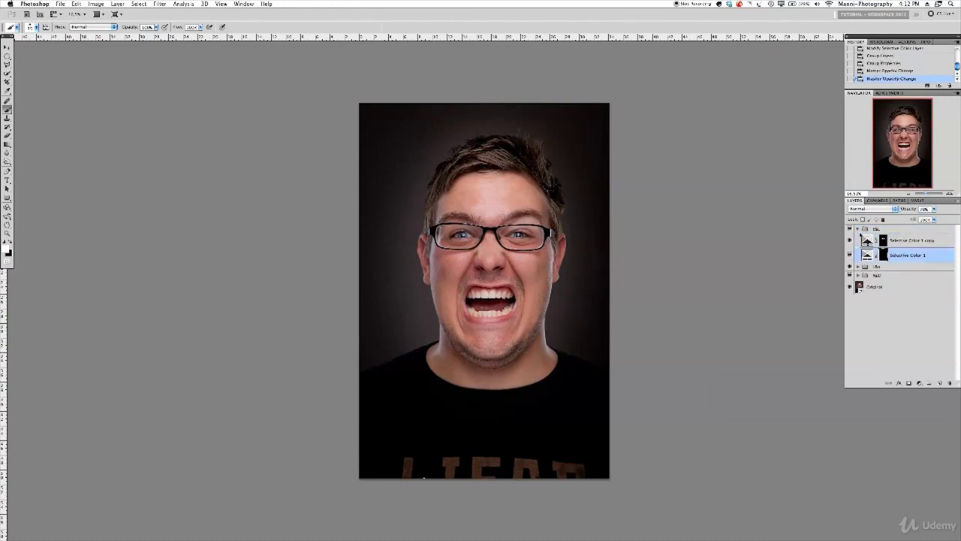
left_click(859, 228)
Run the recorded dodge-and-burn action to create a group with two gray Overlay layers.
left_click(909, 40)
left_click(917, 85)
key("Return")
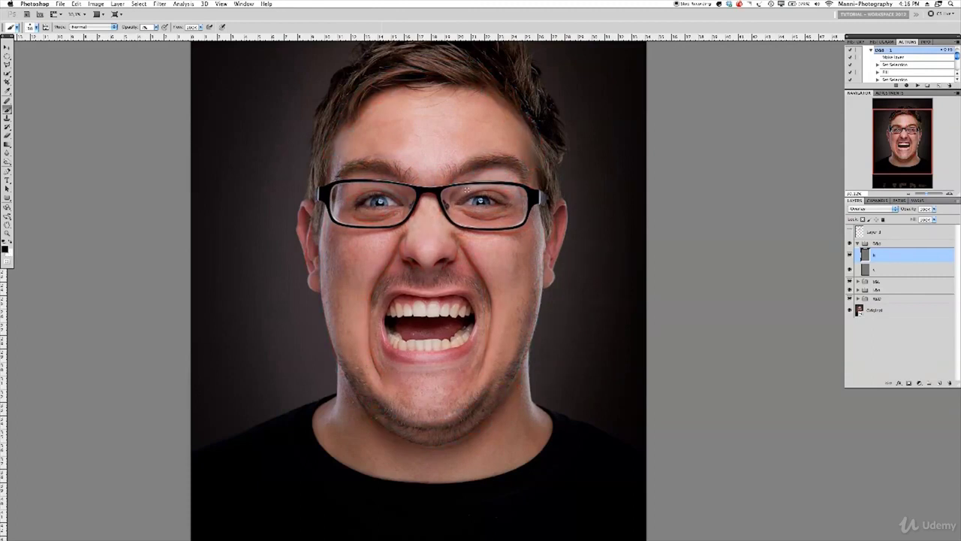
scroll(327, 284, "up", 3)
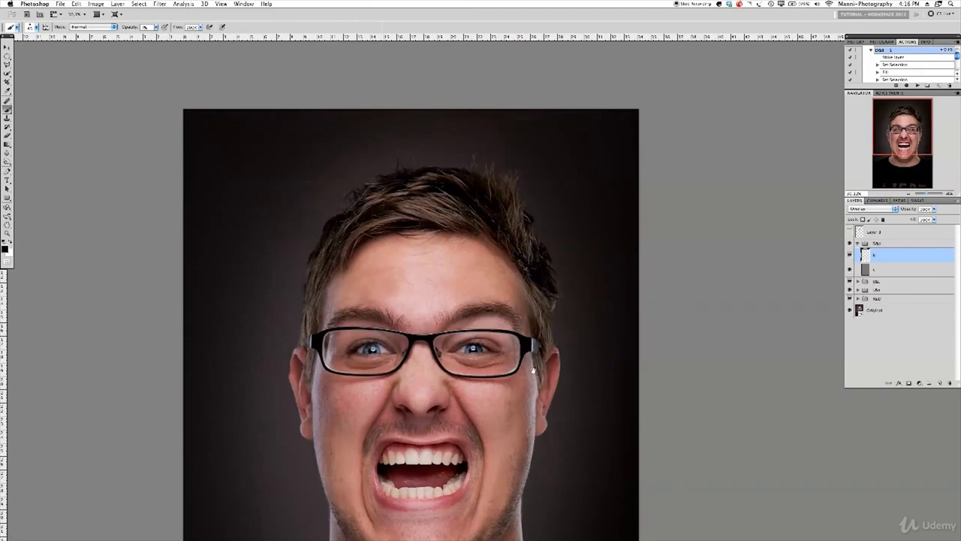
Paint on the two gray dodge-and-burn layers in black and white to deepen shadows and lift highlights across the face.
scroll(538, 351, "down", 5)
key("alt+bracketleft")
key("x")
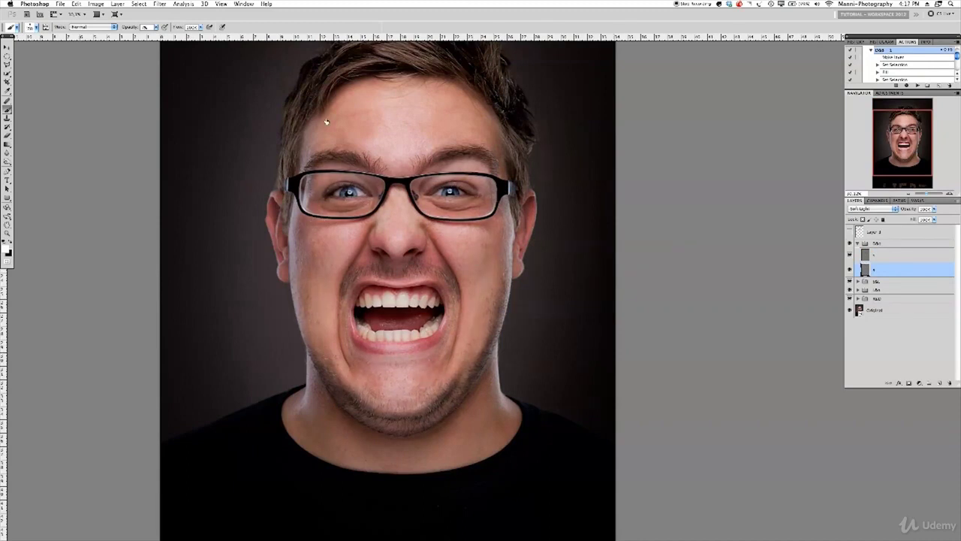
key("alt+bracketright")
scroll(370, 131, "up", 3)
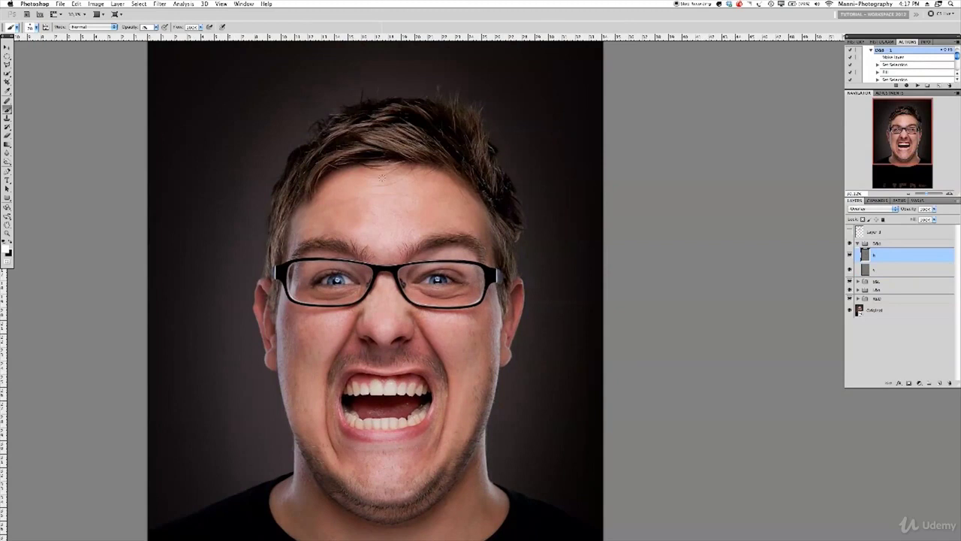
Collapse the dodge-and-burn group and show the red guide strokes over the whole portrait to review the shading areas.
key("backslash")
left_click(858, 243)
left_click_drag(939, 194, 927, 195)
key("backslash")
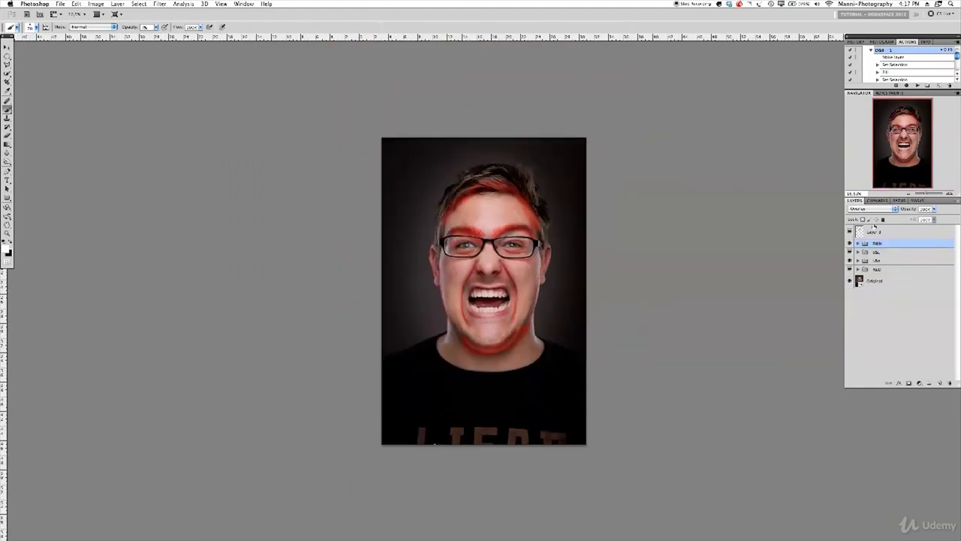
Add a Levels adjustment layer with changed midtones above the dodge-and-burn group and fill its mask with black.
left_click(894, 118)
left_click(916, 154)
mouse_move(915, 154)
left_mouse_down()
mouse_move(903, 154)
mouse_move(920, 170)
left_mouse_up()
mouse_move(893, 138)
left_mouse_down()
mouse_move(880, 139)
mouse_move(906, 138)
left_mouse_up()
key("BackSpace")
left_click(898, 111)
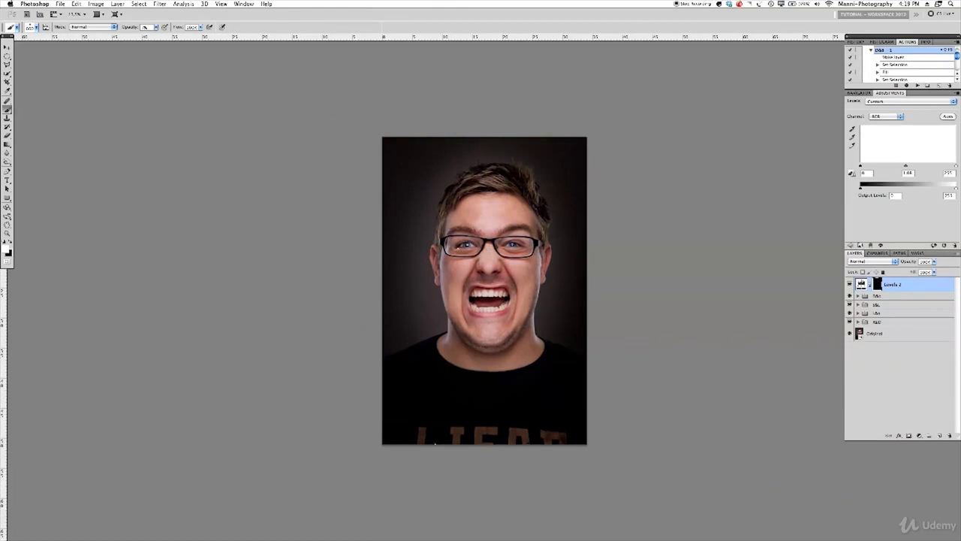
Add a Selective Color layer with more cyan and less yellow, and a Vibrance layer with higher vibrance and lower saturation.
left_click(851, 245)
left_click(908, 140)
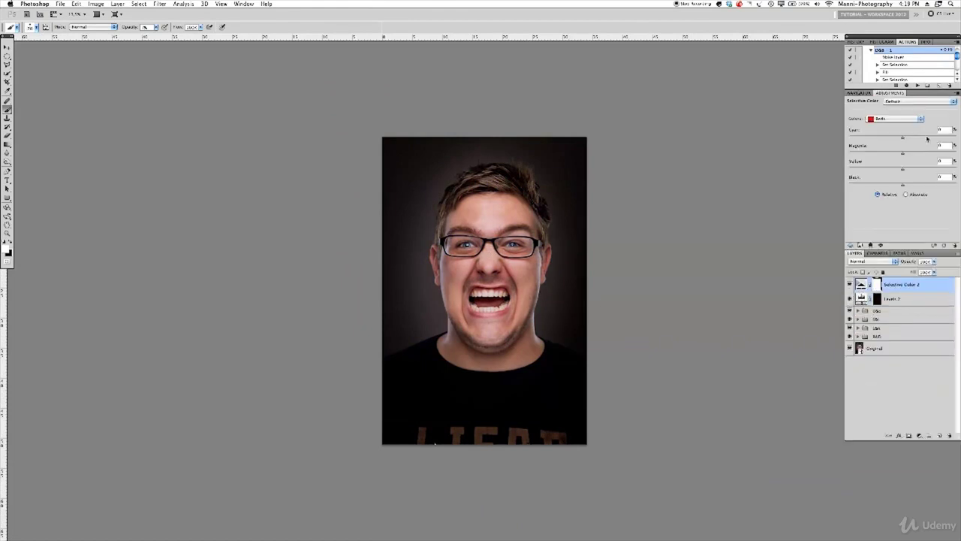
left_click_drag(908, 140, 907, 141)
left_click_drag(903, 170, 899, 171)
left_click(871, 133)
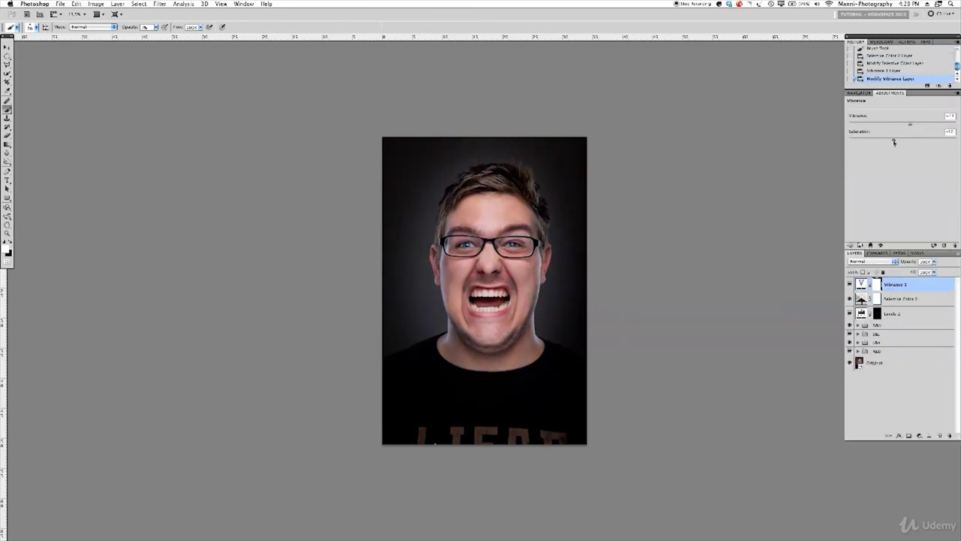
Add another Selective Color layer with reduced yellow and group all the new color adjustment layers.
left_click(851, 245)
left_click(899, 141)
left_click_drag(903, 170, 897, 171)
key("ctrl+g")
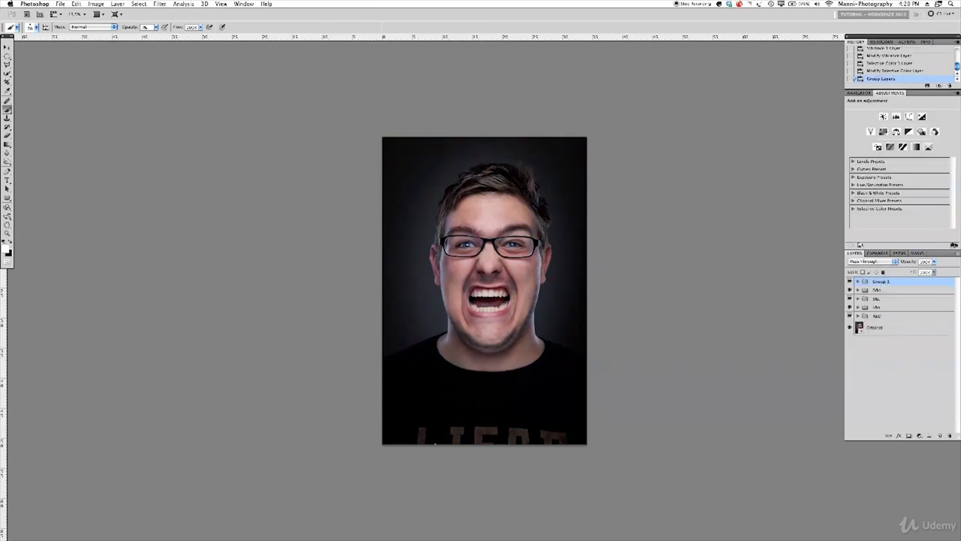
Try a Photo Filter adjustment with a dark blue custom color on top of the color adjustments.
left_click(922, 131)
left_click(913, 119)
left_click(912, 139)
left_click(878, 135)
left_click_drag(244, 103, 214, 122)
left_click(234, 129)
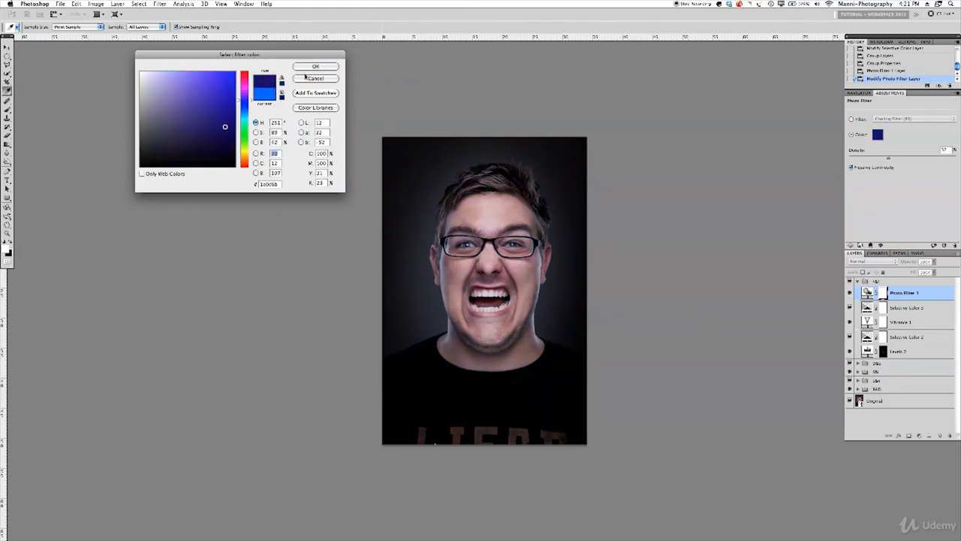
key("Return")
left_click(897, 119)
left_click(893, 137)
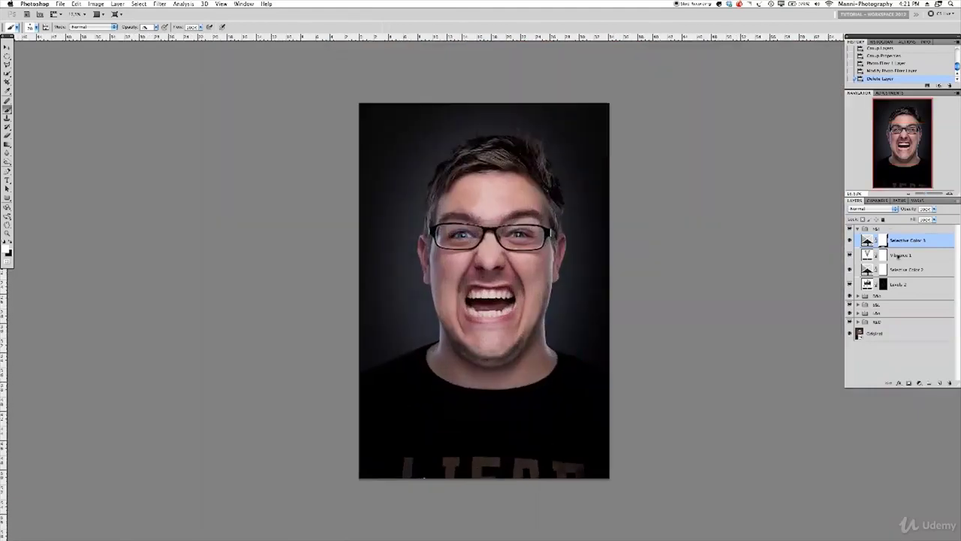
Add a new Photo Filter layer above the other color adjustments to cool the portrait, and collapse the group.
left_click(890, 92)
left_click(910, 124)
left_click(912, 119)
left_click(894, 128)
left_click(859, 280)
Stamp all visible layers into a new top layer and apply Sharpen Edges to it.
key("super+alt+shift+e")
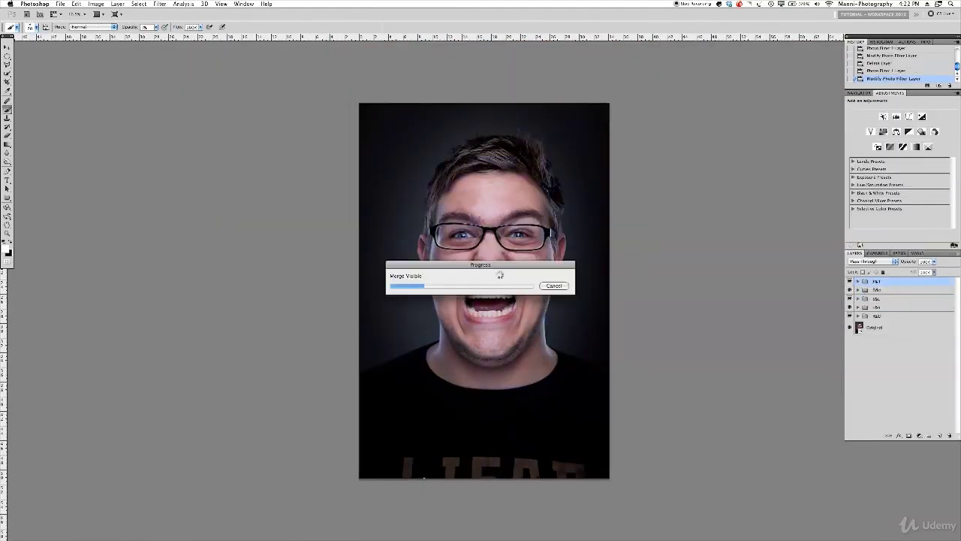
left_click(160, 4)
left_click(258, 111)
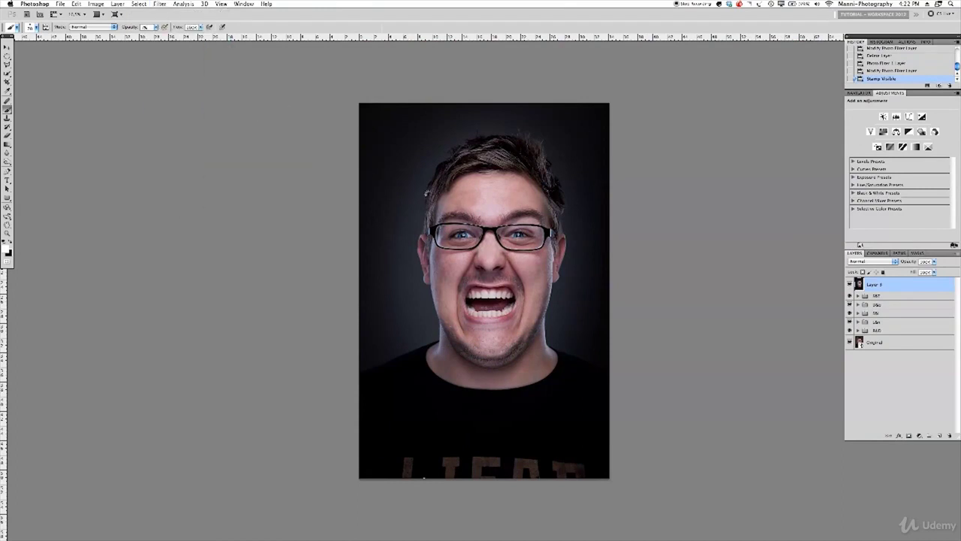
Duplicate the stamped layer and apply Unsharp Mask with amount 69%, radius 0.9 pixels and threshold 2.
key("super+j")
left_click(159, 3)
left_click(259, 136)
left_click_drag(458, 198, 451, 252)
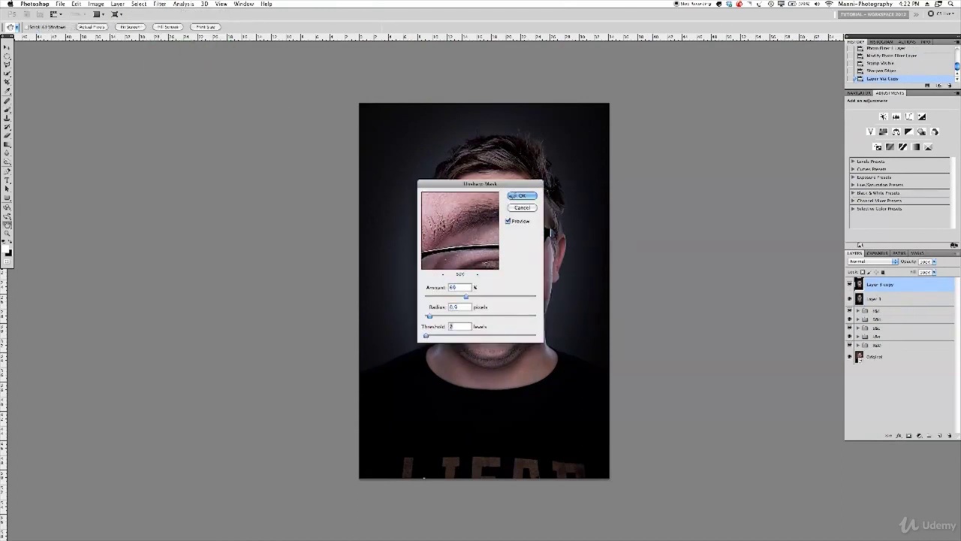
key("Return")
Check the sharpening at actual size, lower the sharpened copy's opacity, and group and name the two stamped layers.
left_click(860, 92)
key("super+alt+0")
scroll(497, 192, "up", 3)
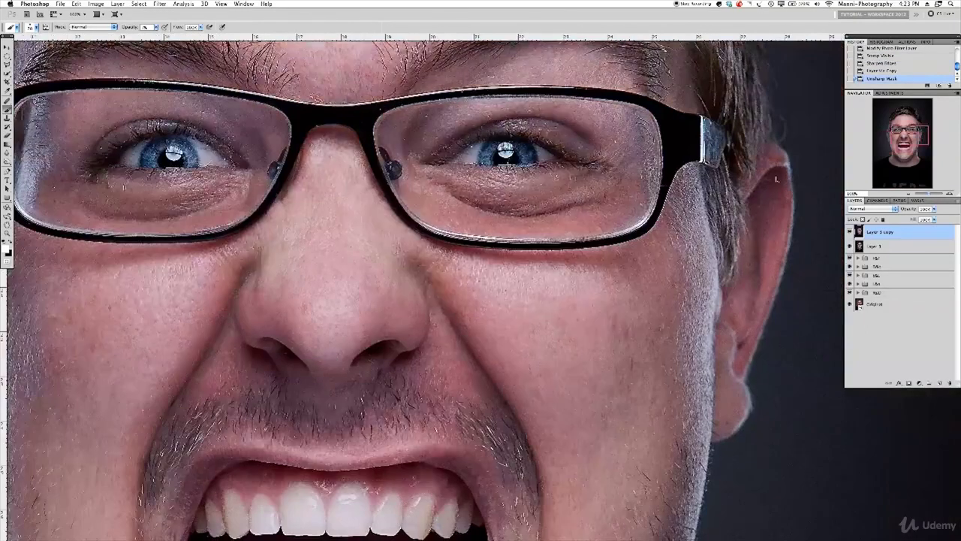
key("super+0")
key("super+g")
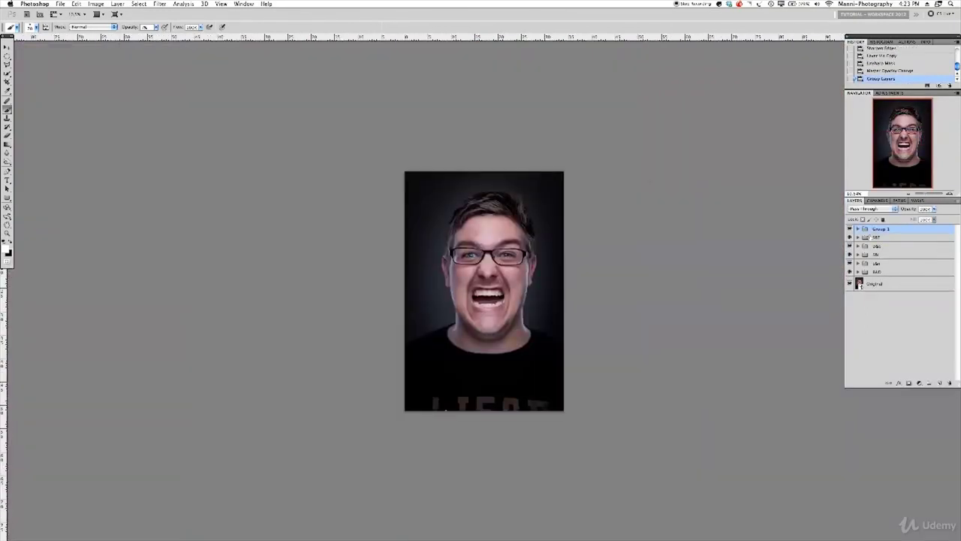
key("Return")
Stamp all visible layers into a new layer above the sharpened copy inside the group.
left_click(159, 4)
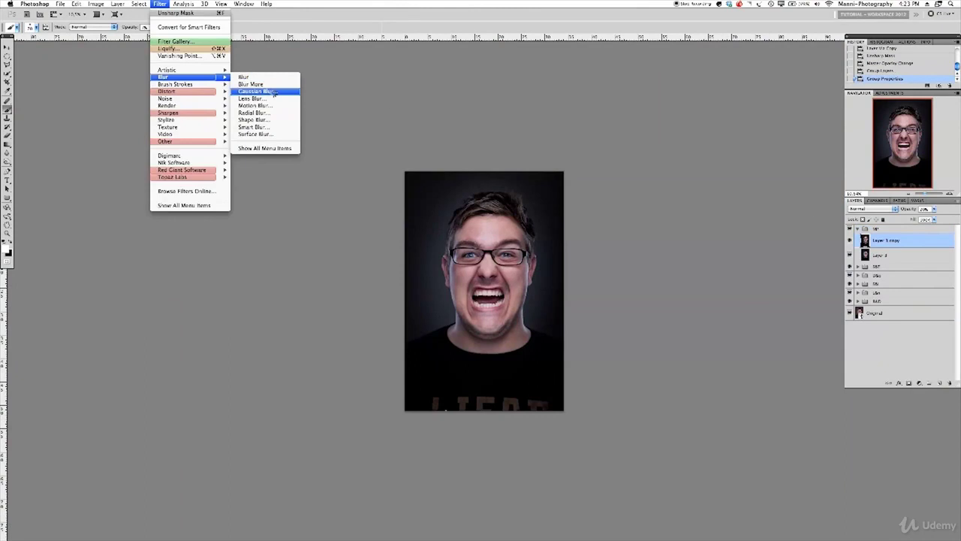
key("Escape")
left_click(887, 240)
key("super+alt+shift+e")
left_click(138, 3)
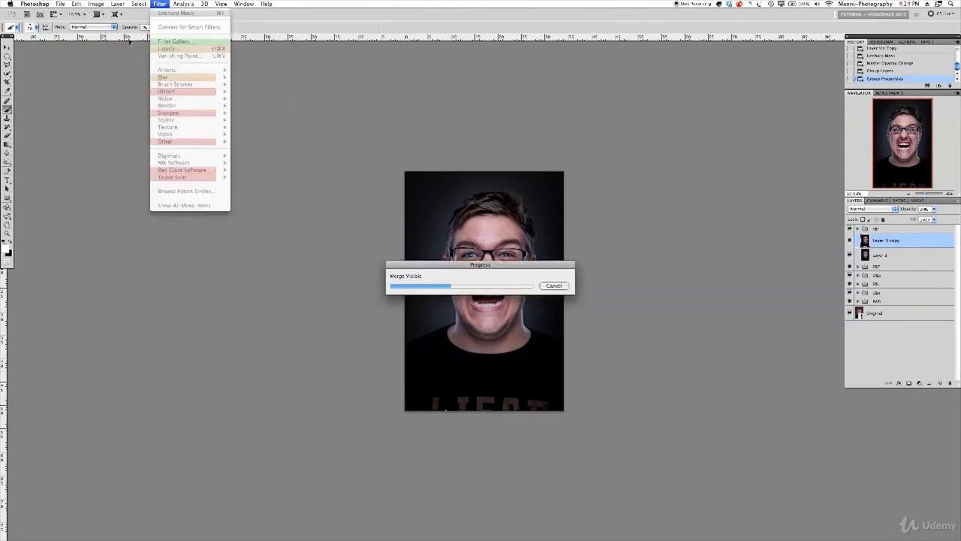
key("Escape")
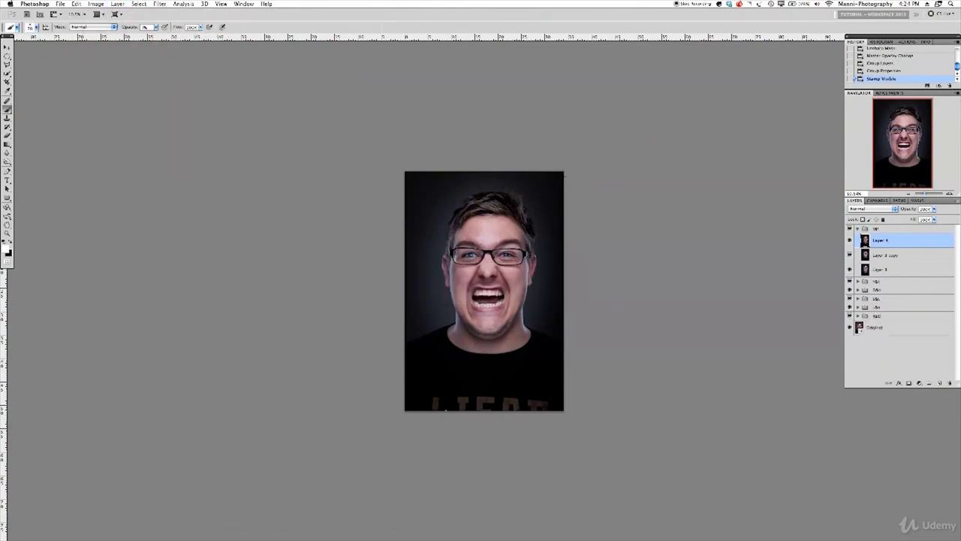
Apply a Gaussian Blur to the newly stamped top layer.
left_click(159, 3)
mouse_move(187, 76)
left_click(248, 91)
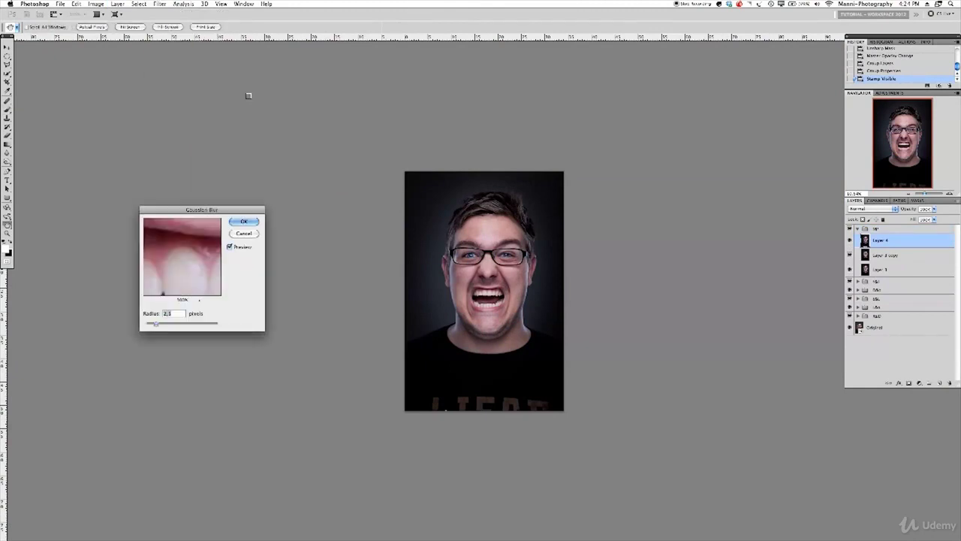
left_click(165, 300)
left_click(165, 299)
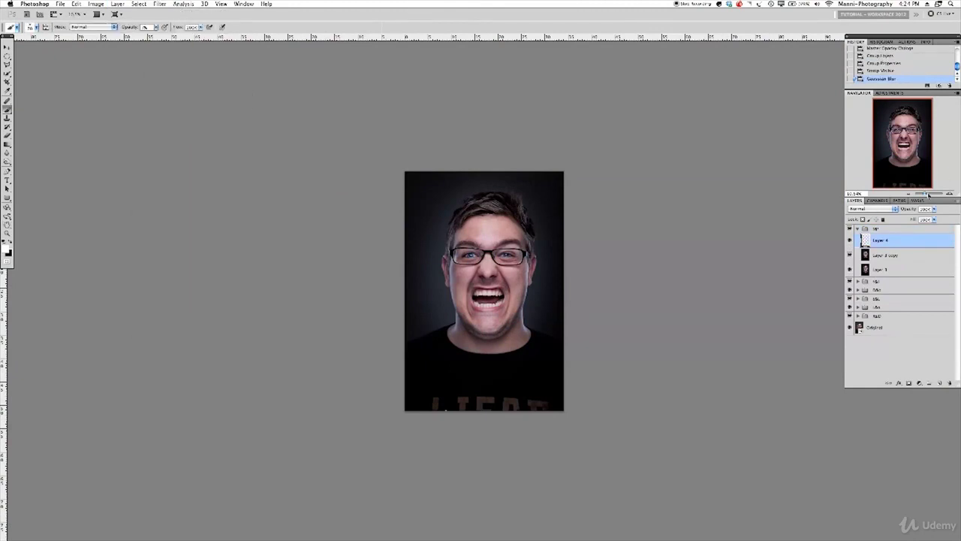
Adjust the blurred layer's blending and opacity, and brush its effect onto the face through a black mask.
mouse_move(929, 195)
left_mouse_down()
mouse_move(939, 195)
mouse_move(921, 194)
left_mouse_up()
left_click(871, 208)
left_click(870, 301)
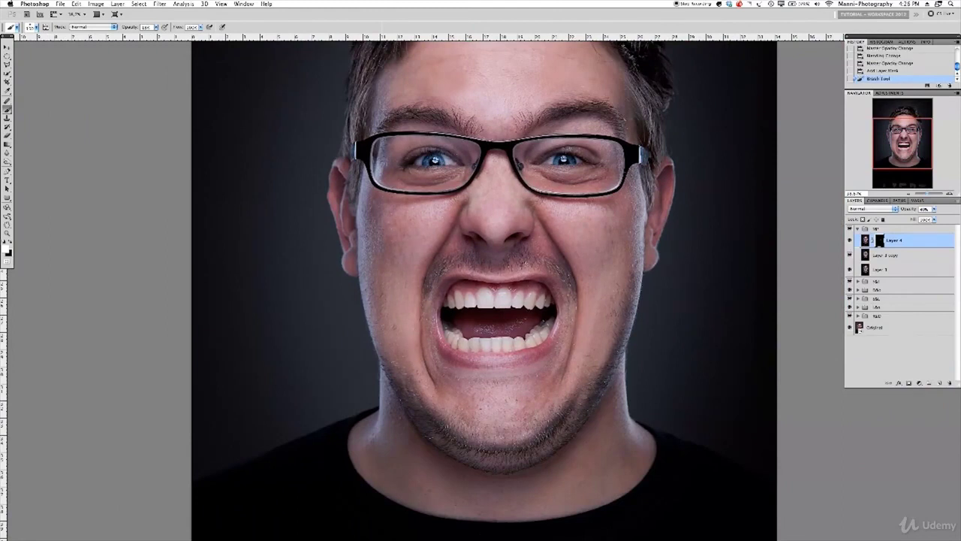
left_click(477, 244)
scroll(498, 198, "up", 3)
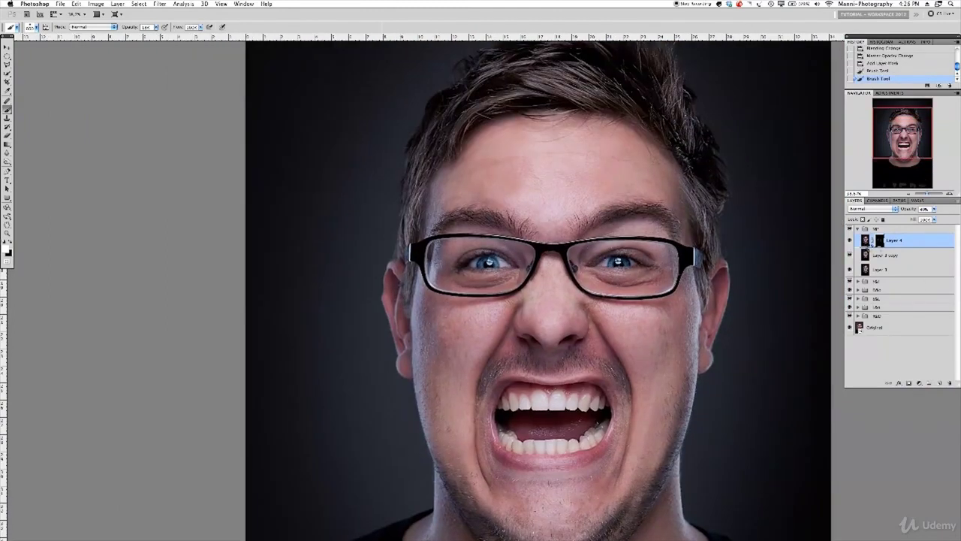
Add a Levels adjustment above the blurred layer, adjust its tones and reduce the adjustment's opacity.
left_click(919, 383)
left_click(894, 263)
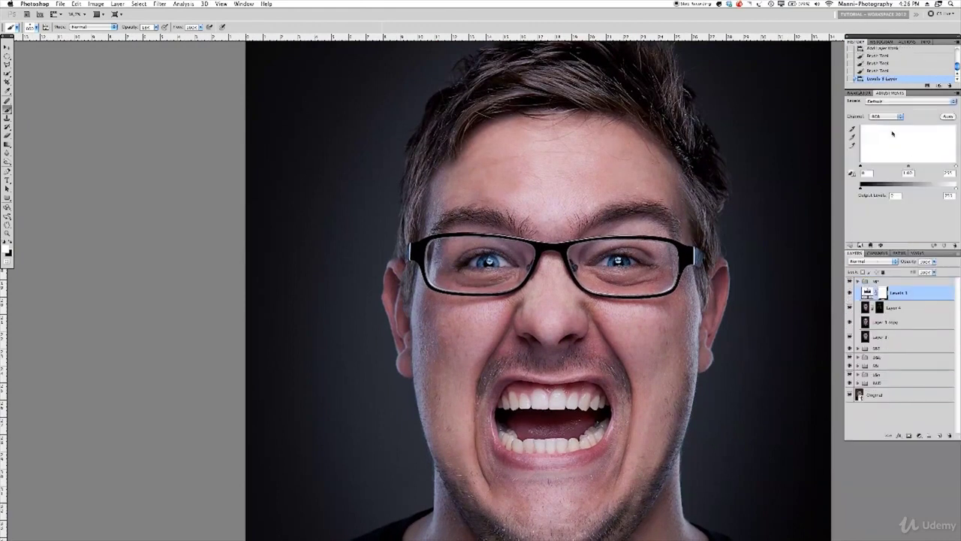
left_click(858, 93)
left_click_drag(940, 195, 886, 209)
key("super+plus")
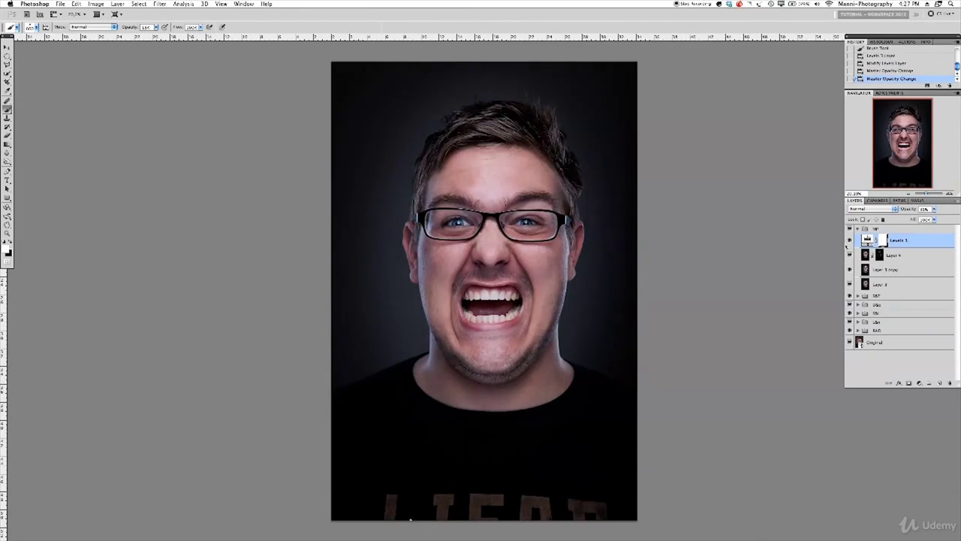
Add a Hue/Saturation layer with slightly reduced saturation and stamp all visible layers into a new top layer.
key("super+u")
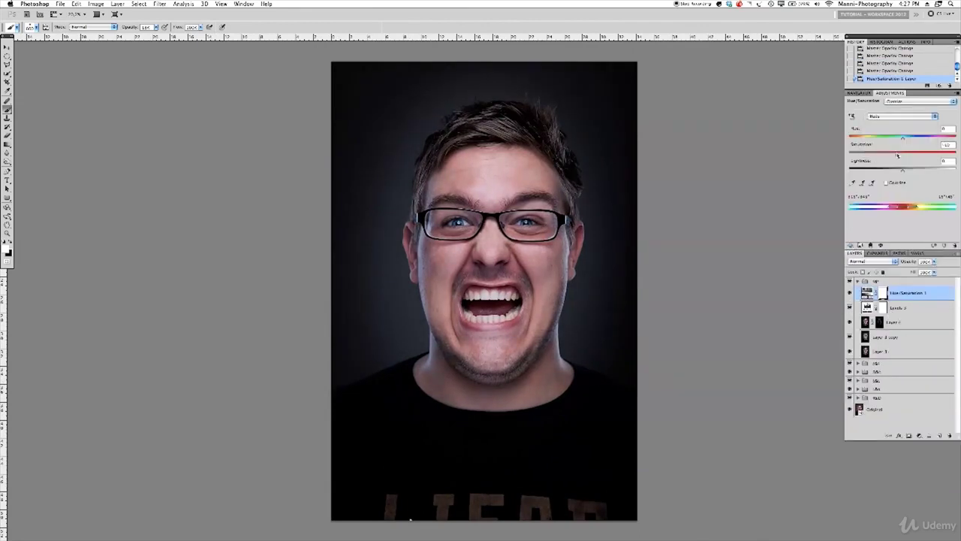
left_click_drag(897, 153, 897, 153)
key("super+shift+alt+e")
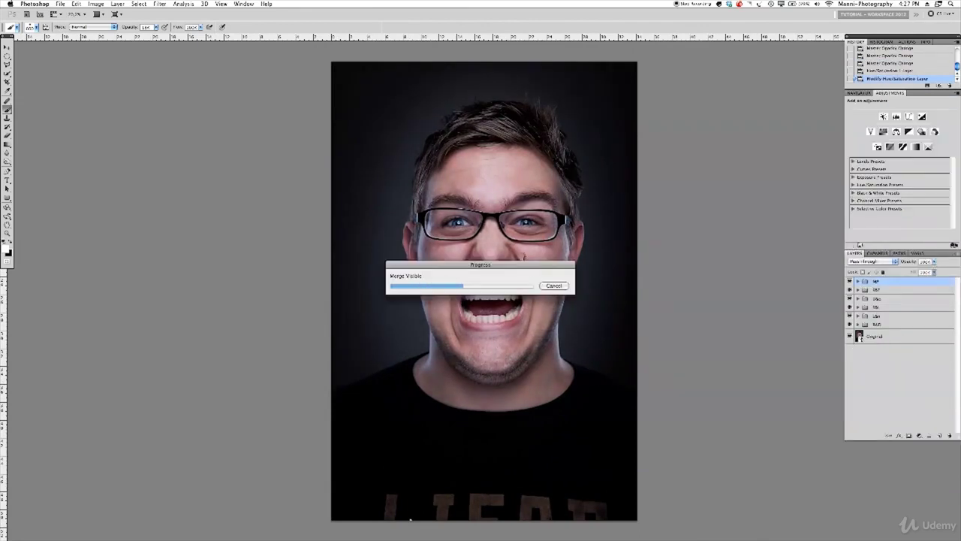
Add a Selective Color adjustment above the stamped layer and reduce cyan in the Neutrals.
left_click(929, 147)
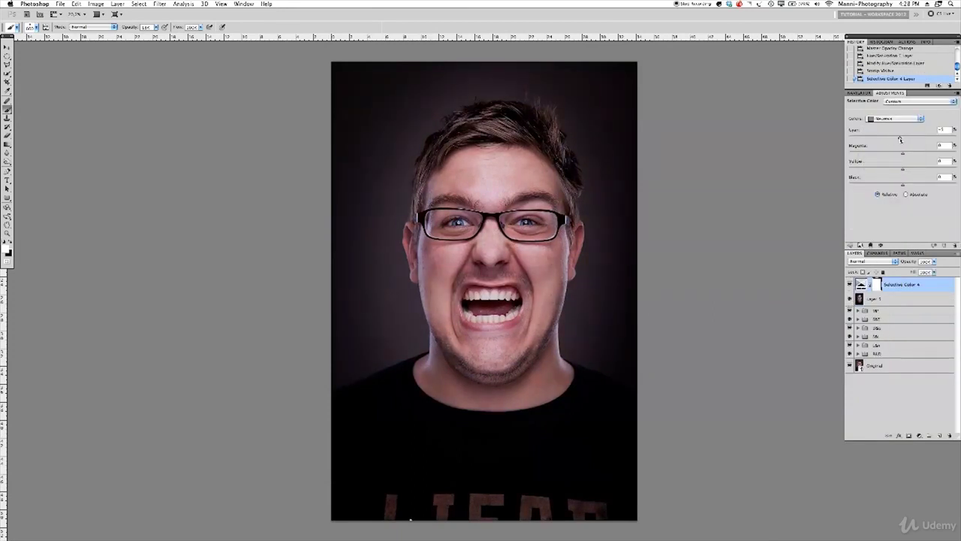